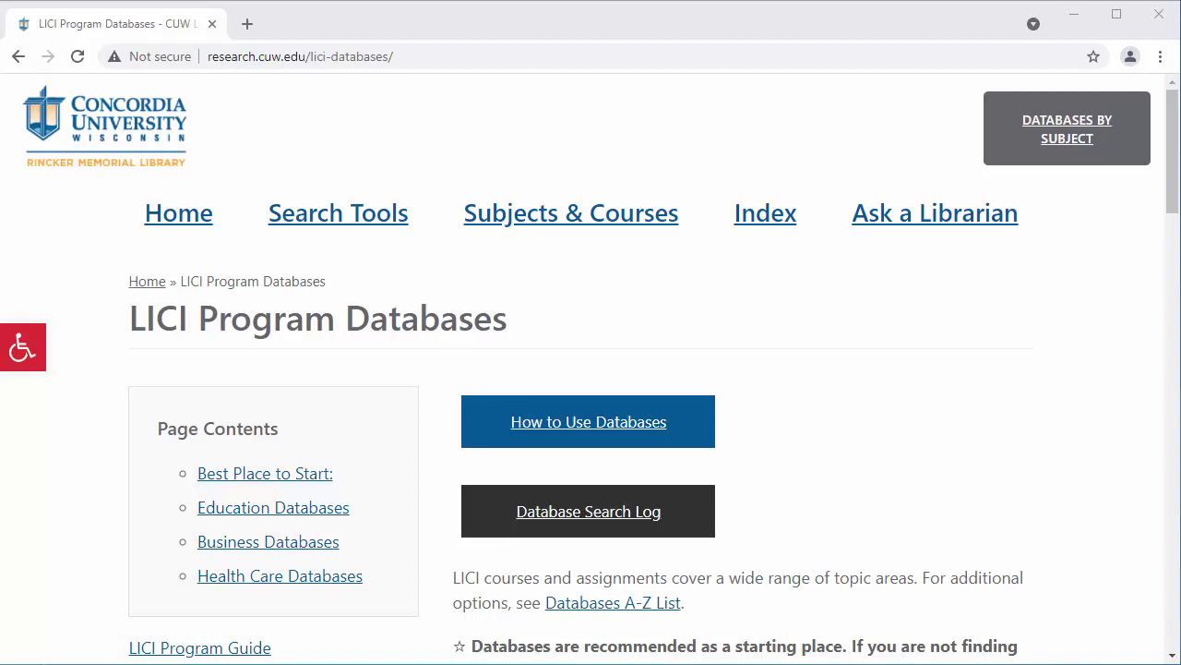
Open the APA PsycInfo database from the library page's Best Place To Start list
{"action": "left_click_drag", "start_coordinate": [415, 57], "coordinate": [203, 53]}
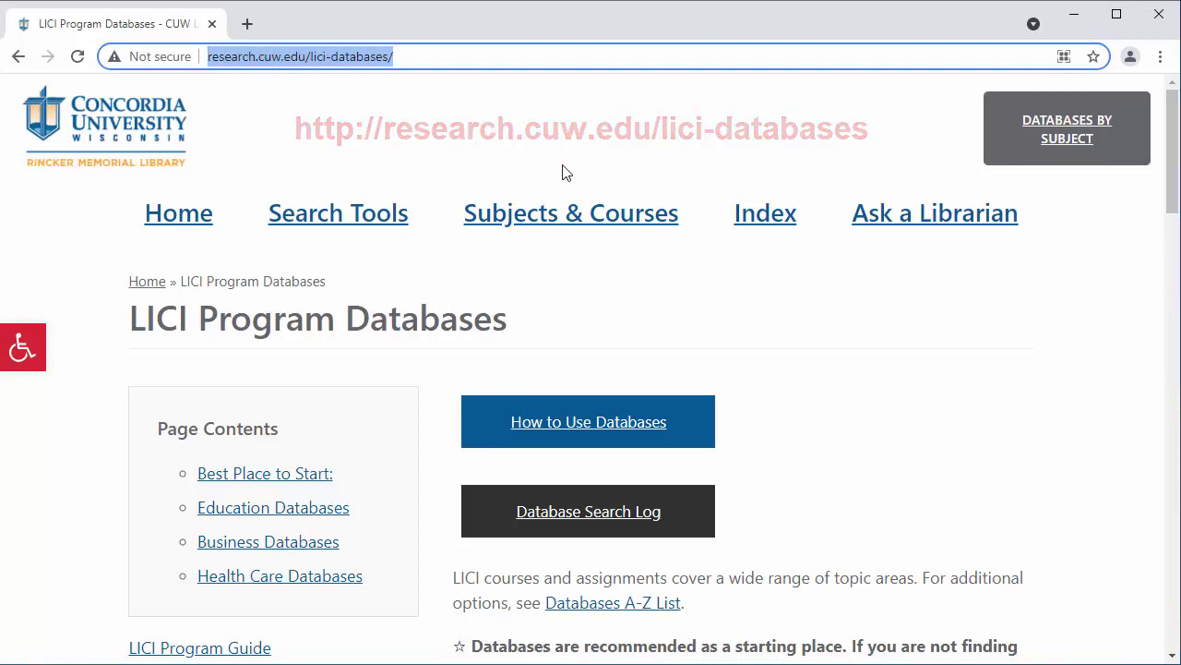
{"action": "scroll", "coordinate": [898, 474], "scroll_direction": "down", "scroll_amount": 1}
{"action": "scroll", "coordinate": [896, 475], "scroll_direction": "down", "scroll_amount": 3}
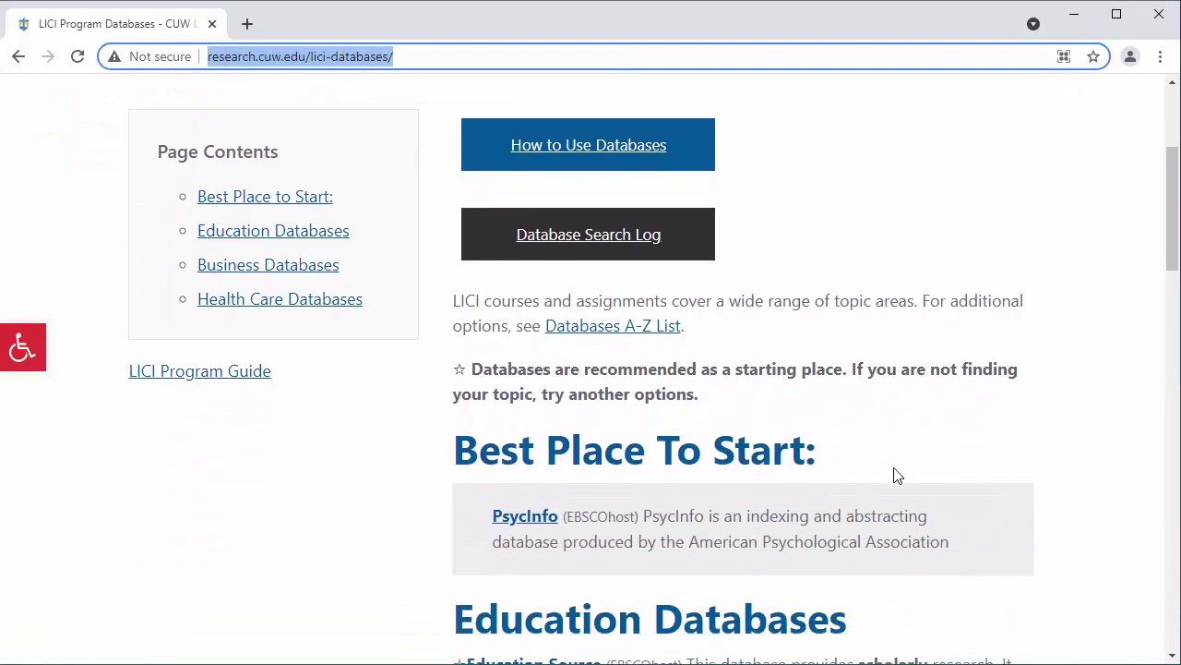
{"action": "left_click", "coordinate": [523, 523]}
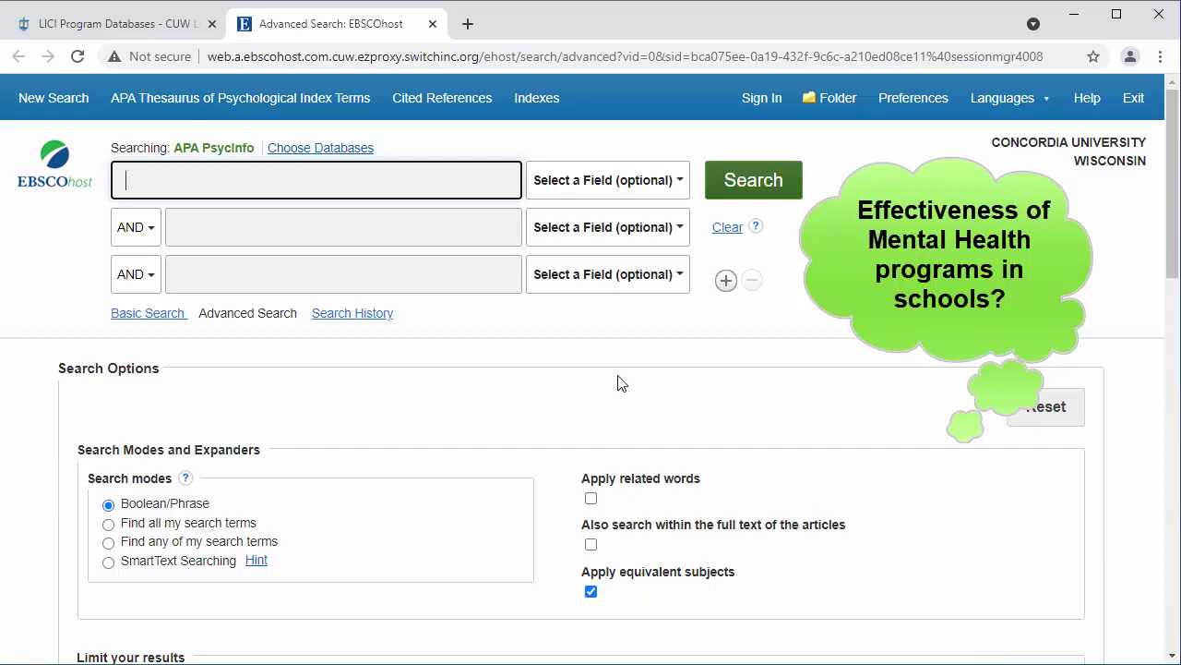
Enter "mental health programs" in quotes in the first search box and school based in the second
{"action": "left_click", "coordinate": [382, 182]}
{"action": "type", "text": "\"mental healt"}
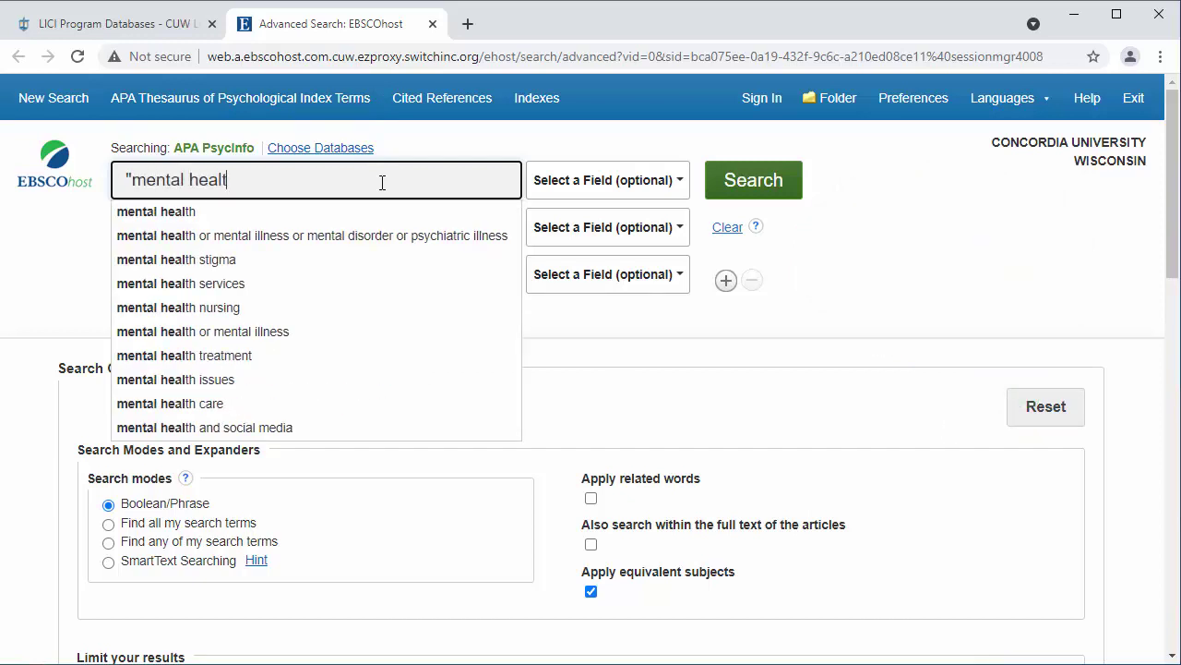
{"action": "type", "text": "h programs"}
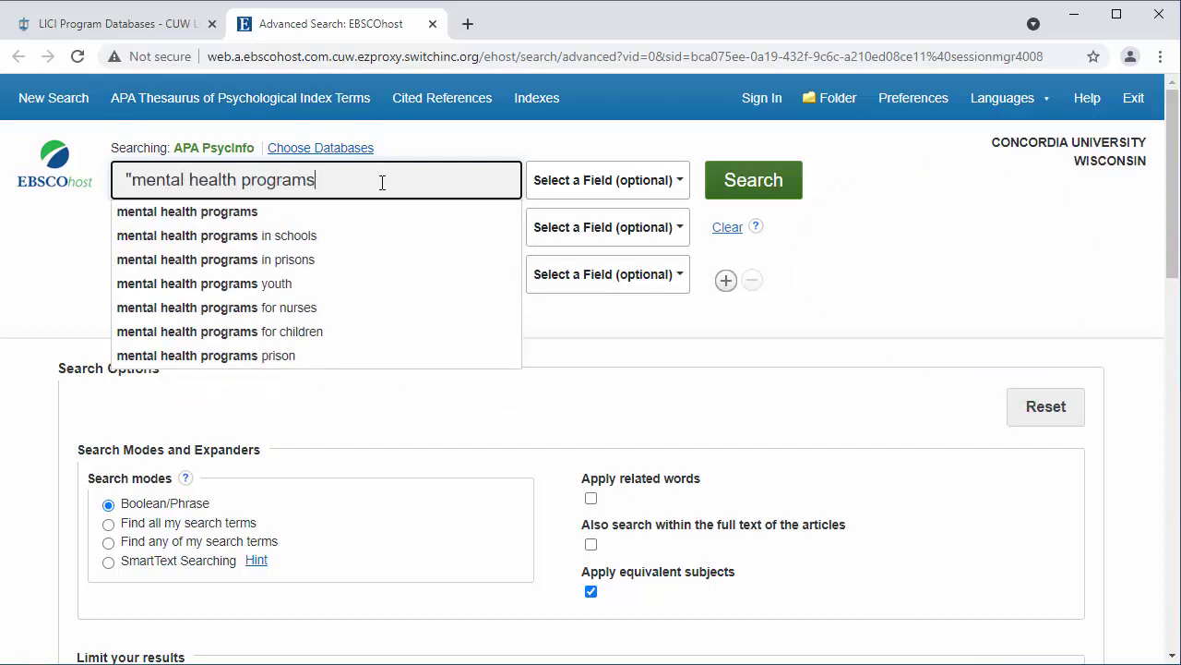
{"action": "type", "text": "\""}
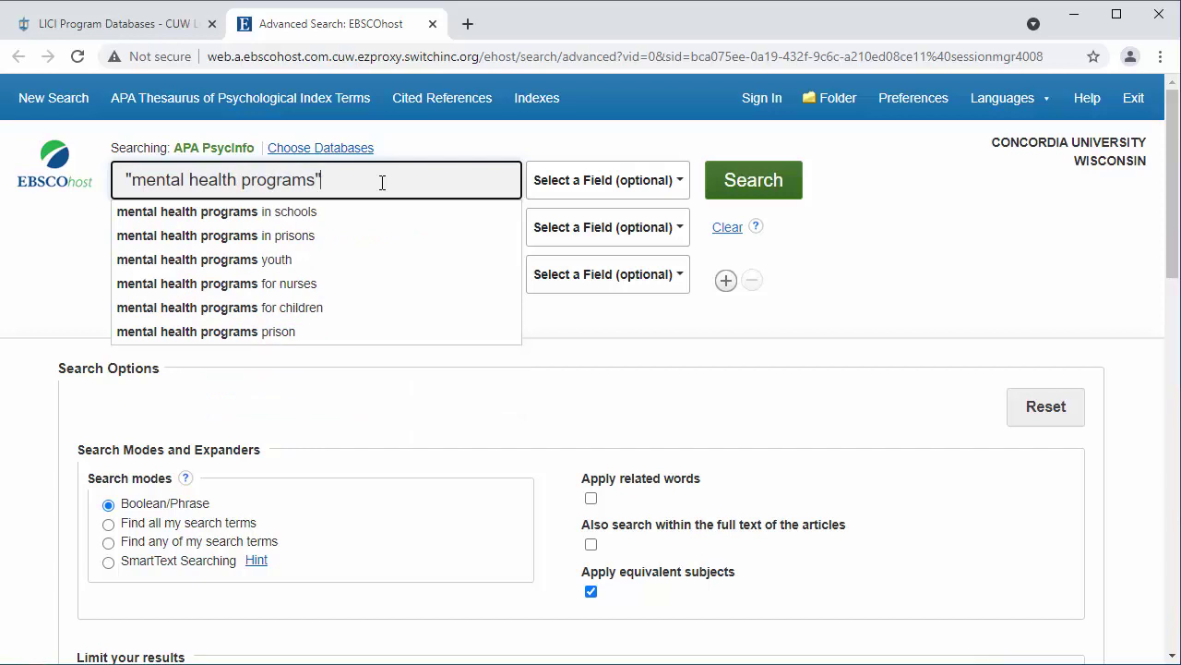
{"action": "left_click", "coordinate": [89, 263]}
{"action": "left_click", "coordinate": [318, 228]}
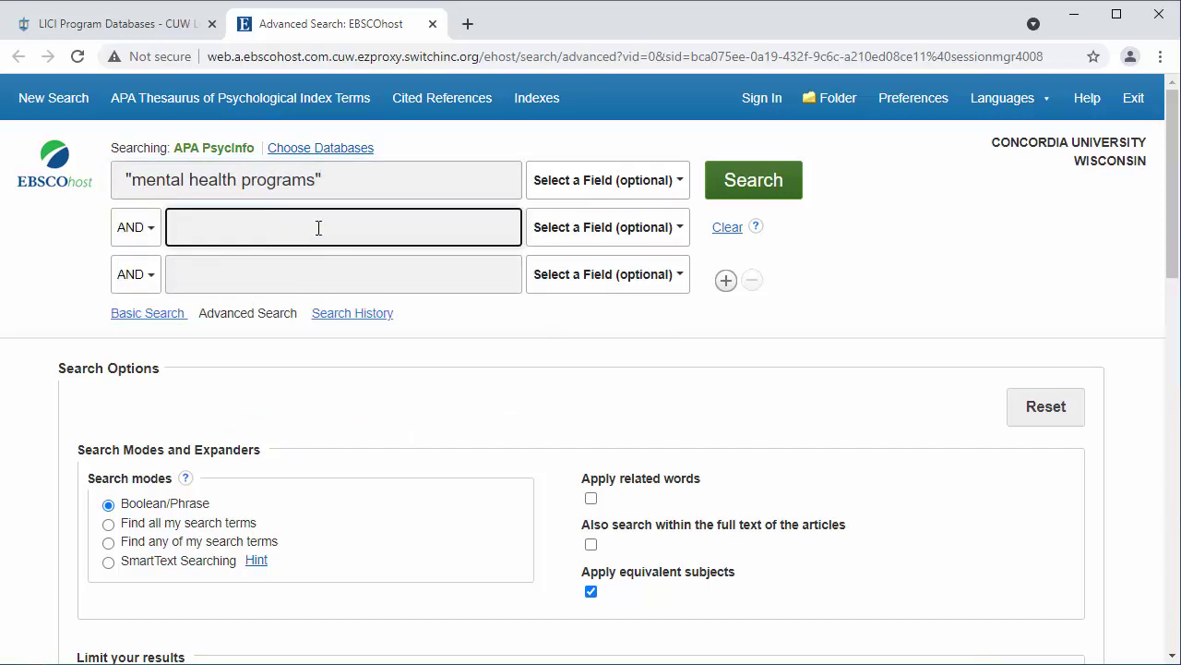
{"action": "type", "text": "scchoo"}
{"action": "key", "text": "BackSpace"}
{"action": "key", "text": "BackSpace"}
{"action": "key", "text": "BackSpace"}
{"action": "key", "text": "BackSpace"}
{"action": "type", "text": "hool "}
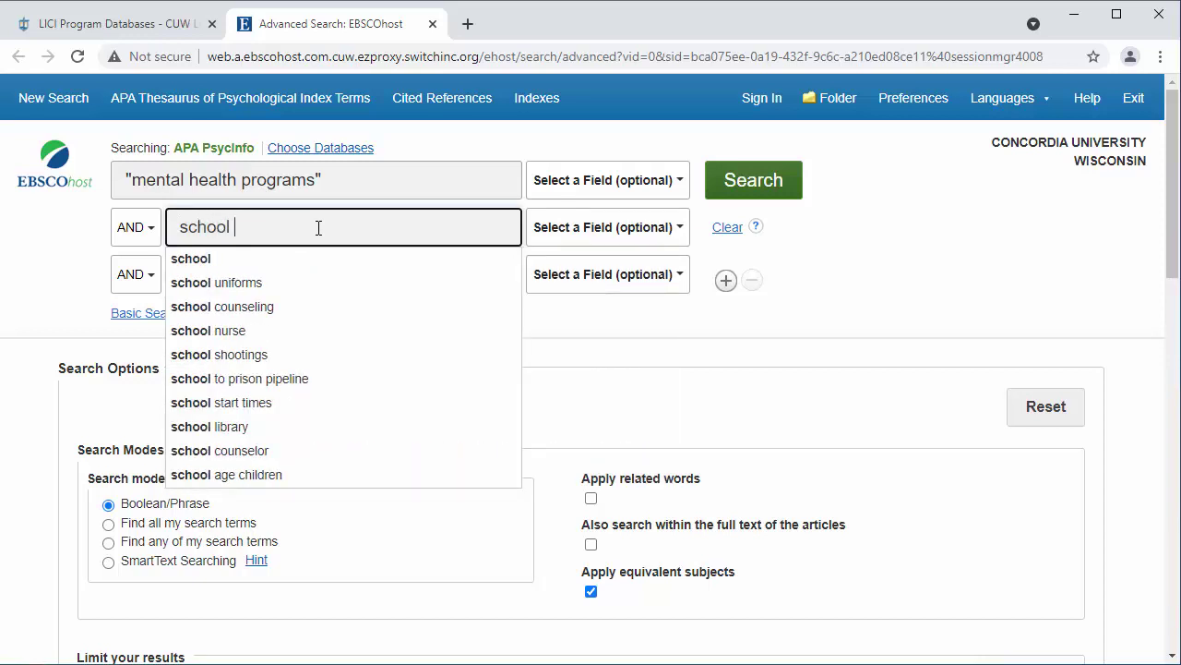
{"action": "type", "text": "based"}
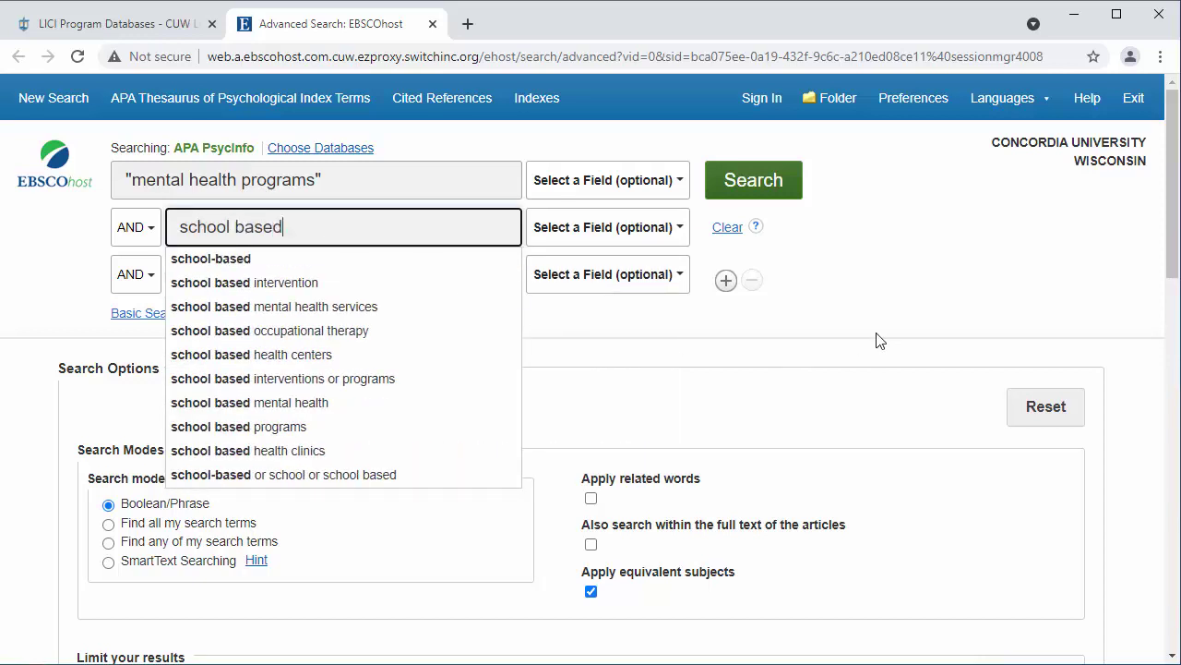
{"action": "left_click", "coordinate": [906, 287]}
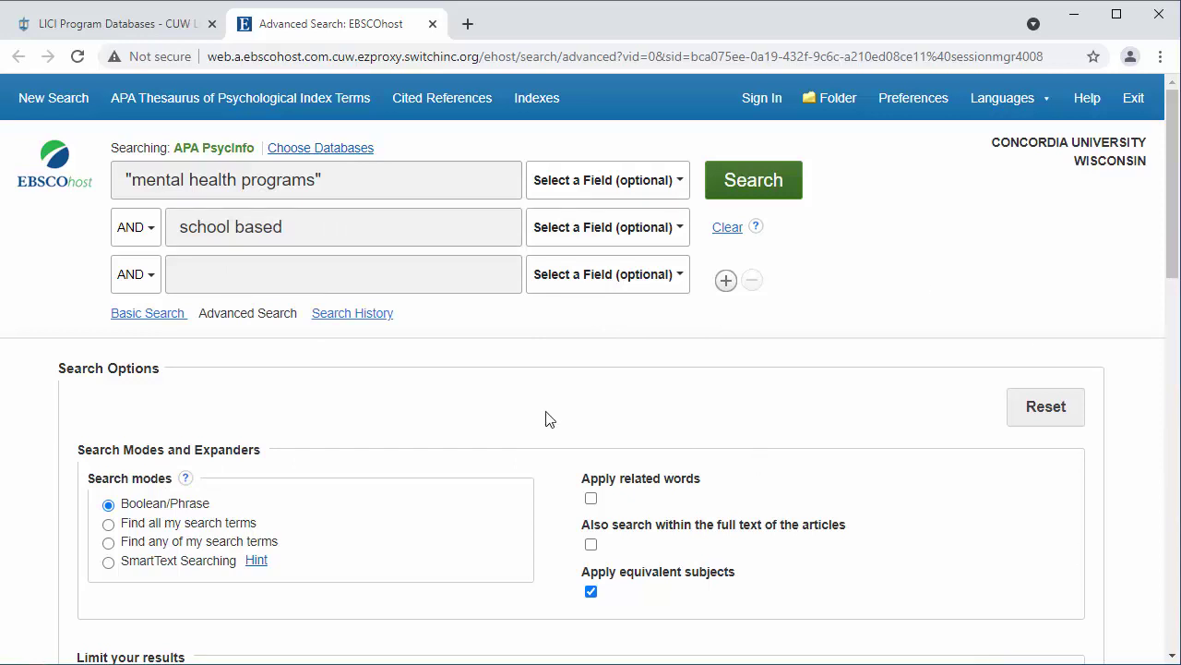
Tick the Peer Reviewed and English limiters under Limit your results
{"action": "scroll", "coordinate": [431, 414], "scroll_direction": "down", "scroll_amount": 2}
{"action": "scroll", "coordinate": [429, 414], "scroll_direction": "down", "scroll_amount": 2}
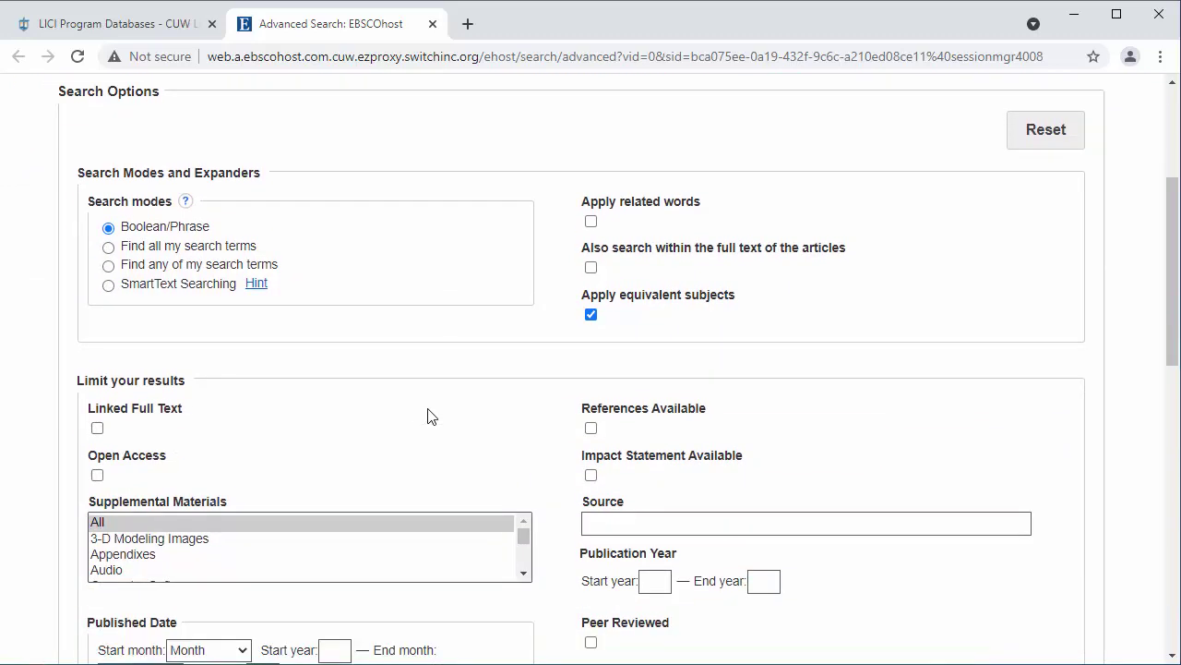
{"action": "left_click", "coordinate": [591, 550]}
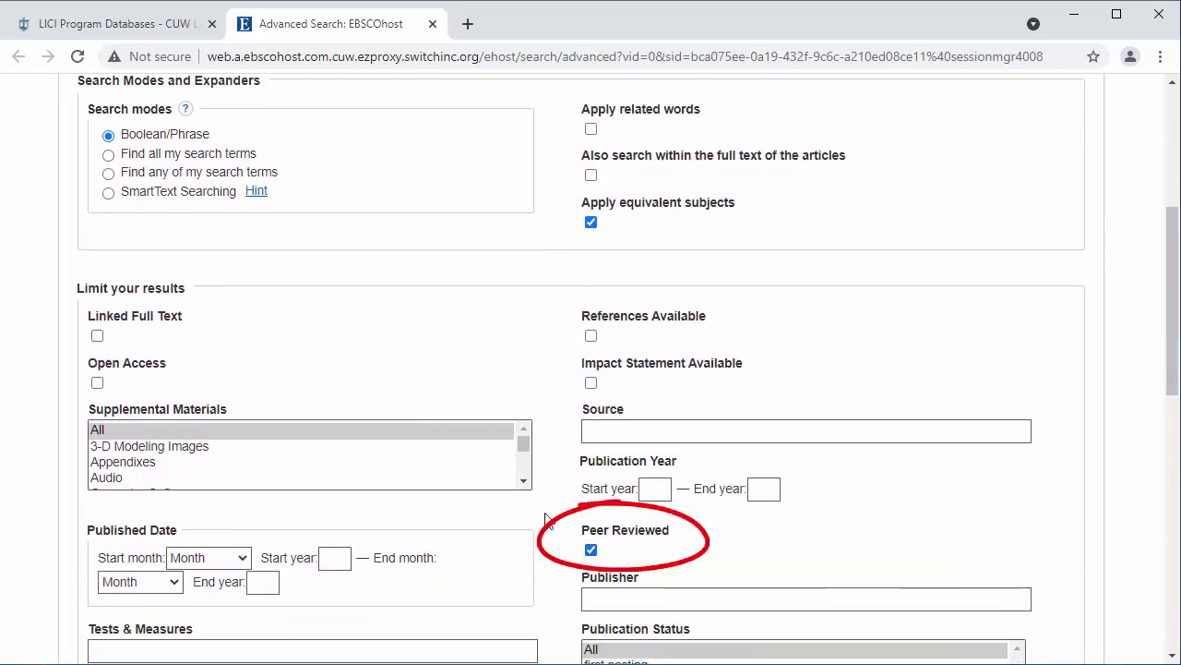
{"action": "scroll", "coordinate": [545, 520], "scroll_direction": "down", "scroll_amount": 2}
{"action": "left_click", "coordinate": [592, 563]}
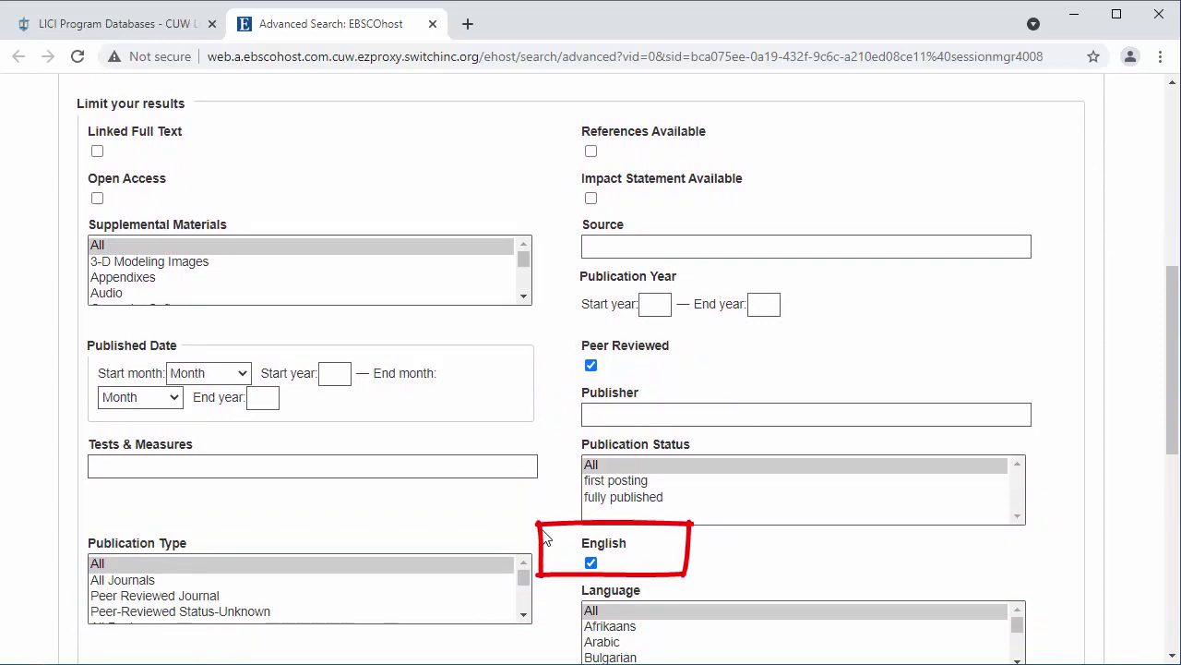
{"action": "scroll", "coordinate": [544, 537], "scroll_direction": "down", "scroll_amount": 4}
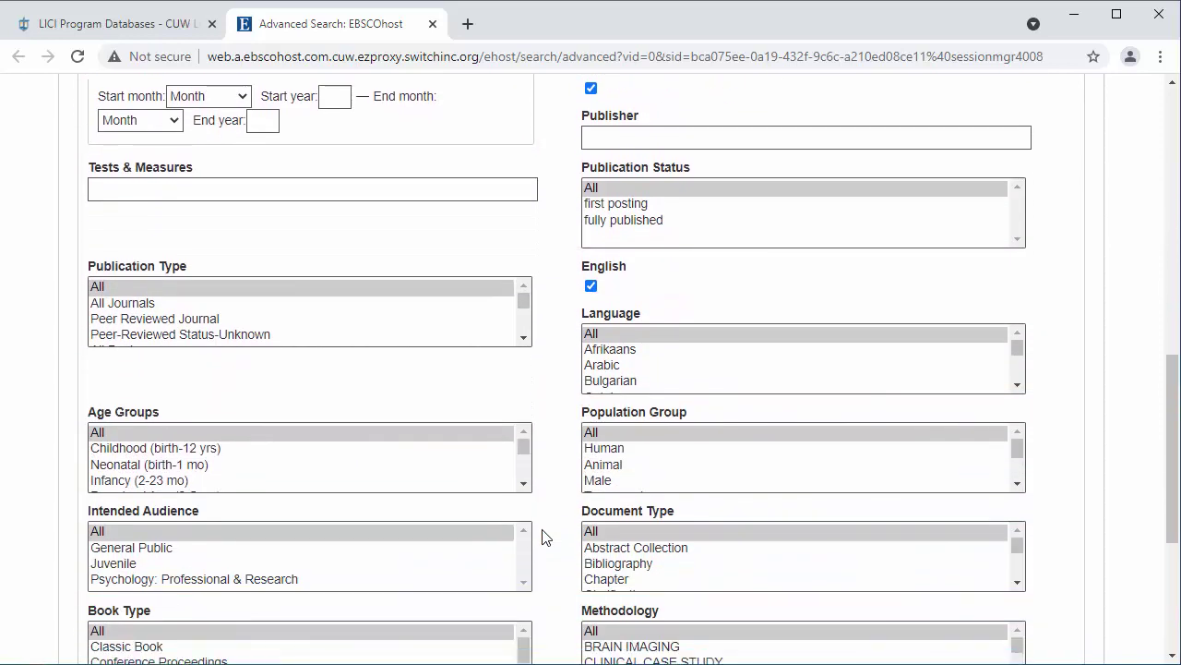
{"action": "scroll", "coordinate": [543, 537], "scroll_direction": "down", "scroll_amount": 1}
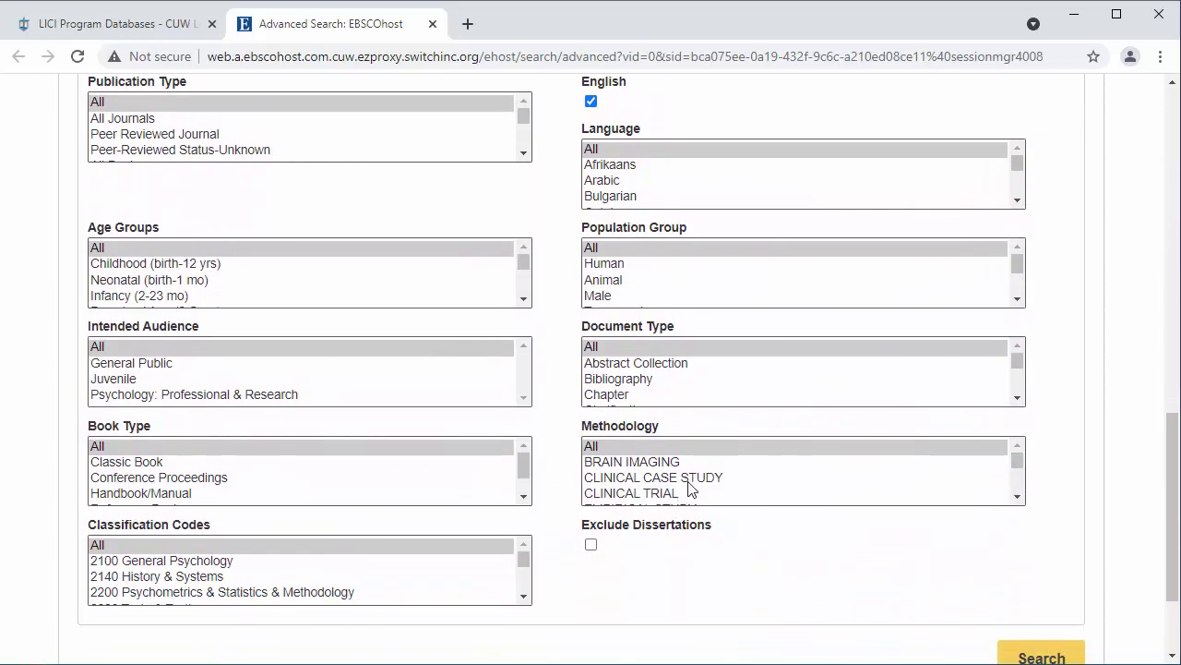
{"action": "scroll", "coordinate": [692, 483], "scroll_direction": "down", "scroll_amount": 3}
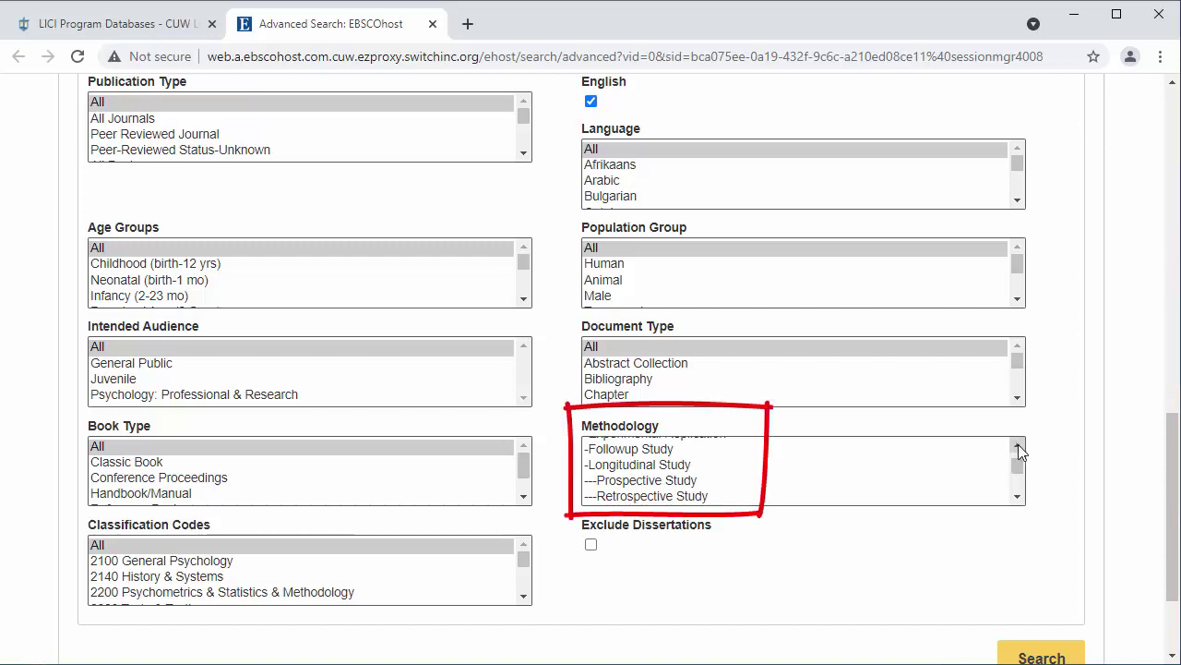
Limit Methodology to Empirical Study and Age Groups to School Age (6-12) and Adolescence (13-17)
{"action": "left_click", "coordinate": [1017, 446]}
{"action": "left_click", "coordinate": [692, 456]}
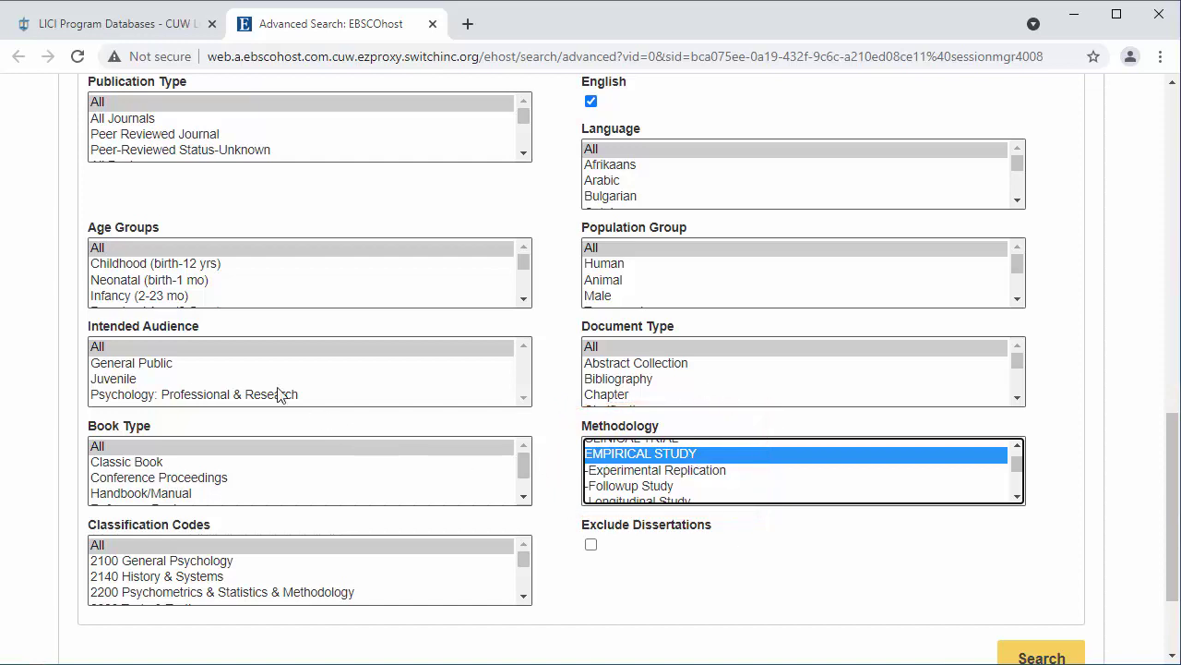
{"action": "left_click", "coordinate": [524, 300]}
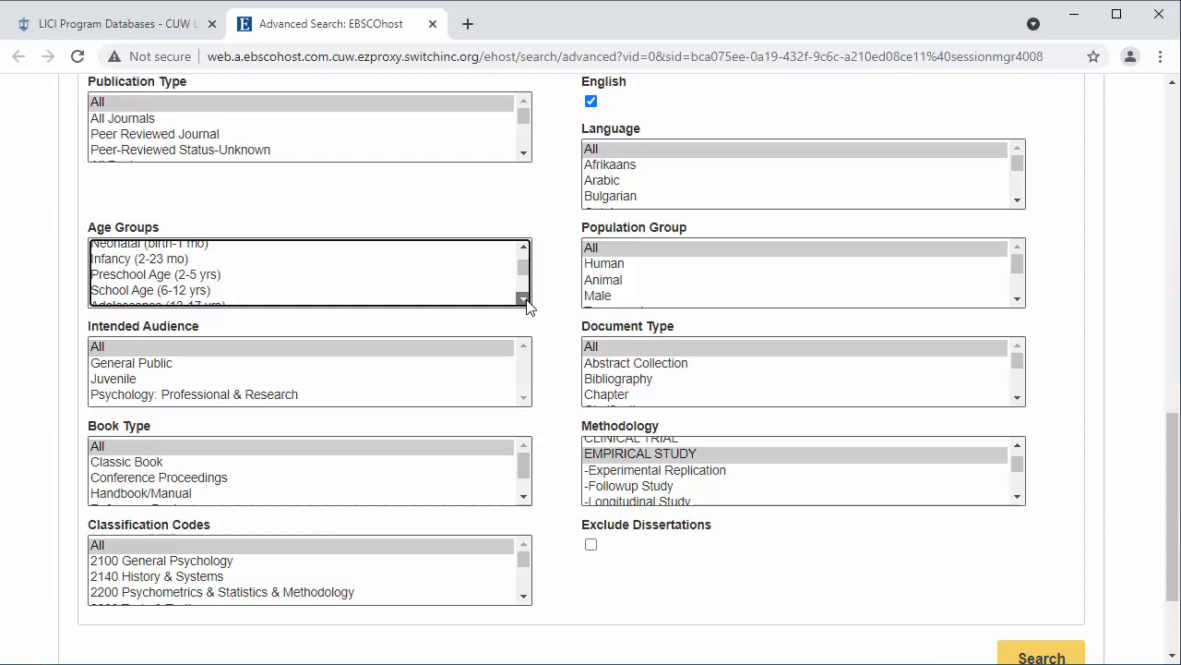
{"action": "left_click", "coordinate": [524, 300]}
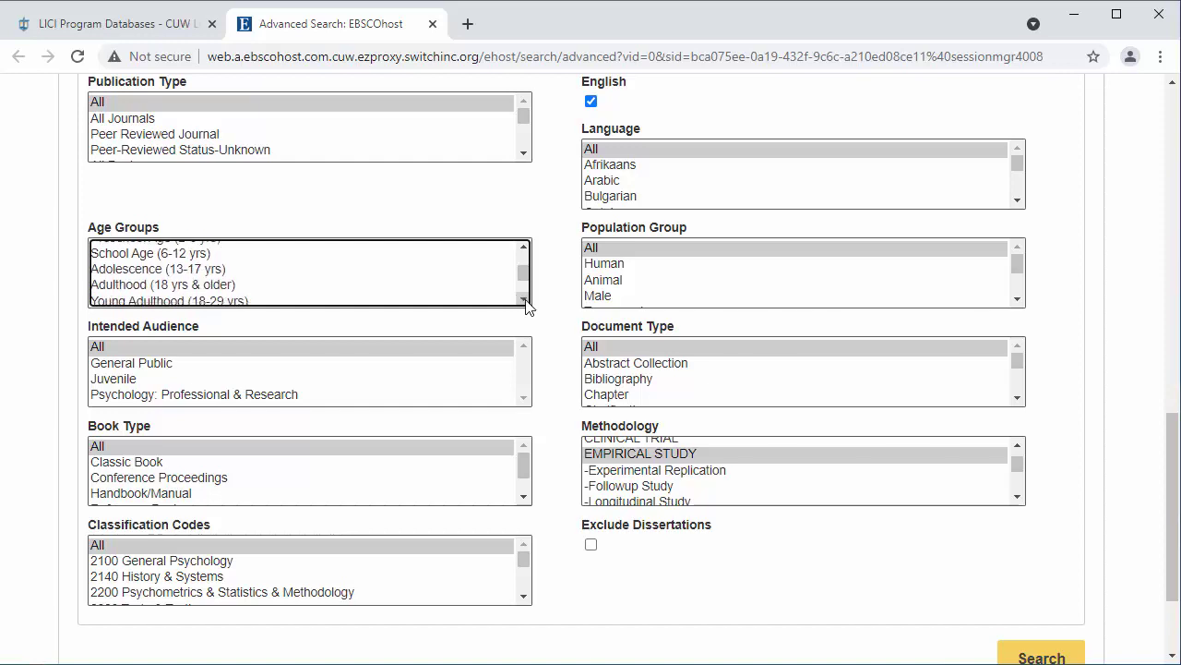
{"action": "left_click", "coordinate": [194, 256]}
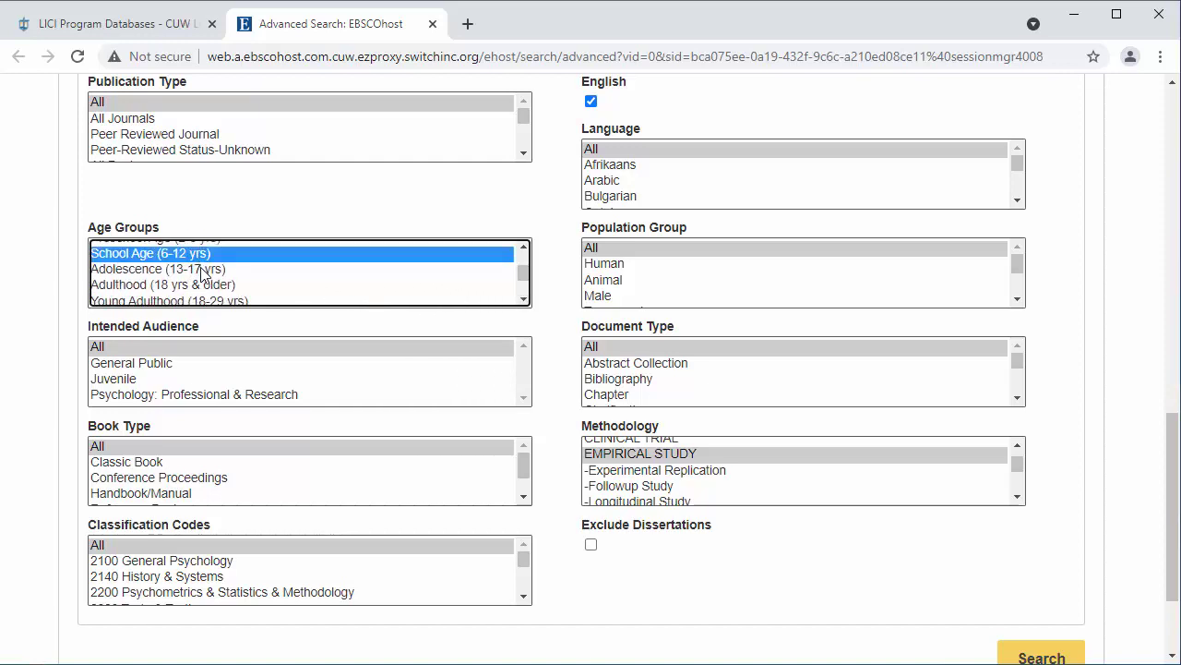
{"action": "left_click", "coordinate": [201, 271], "text": "ctrl"}
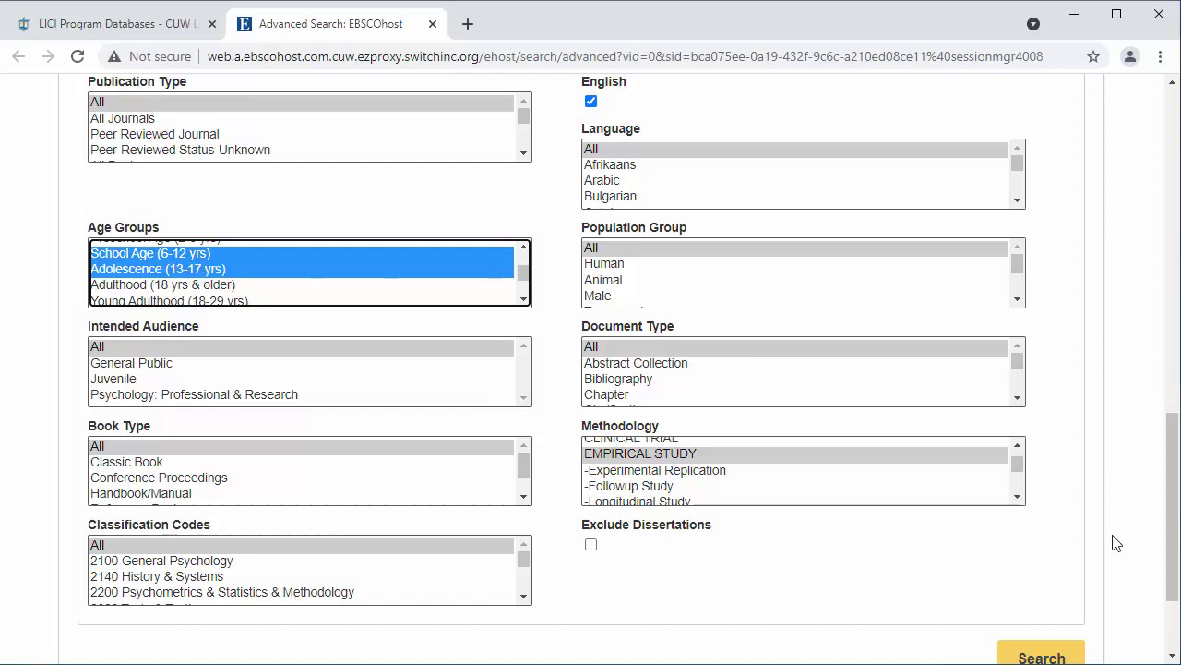
{"action": "left_click_drag", "start_coordinate": [1171, 504], "coordinate": [1116, 176]}
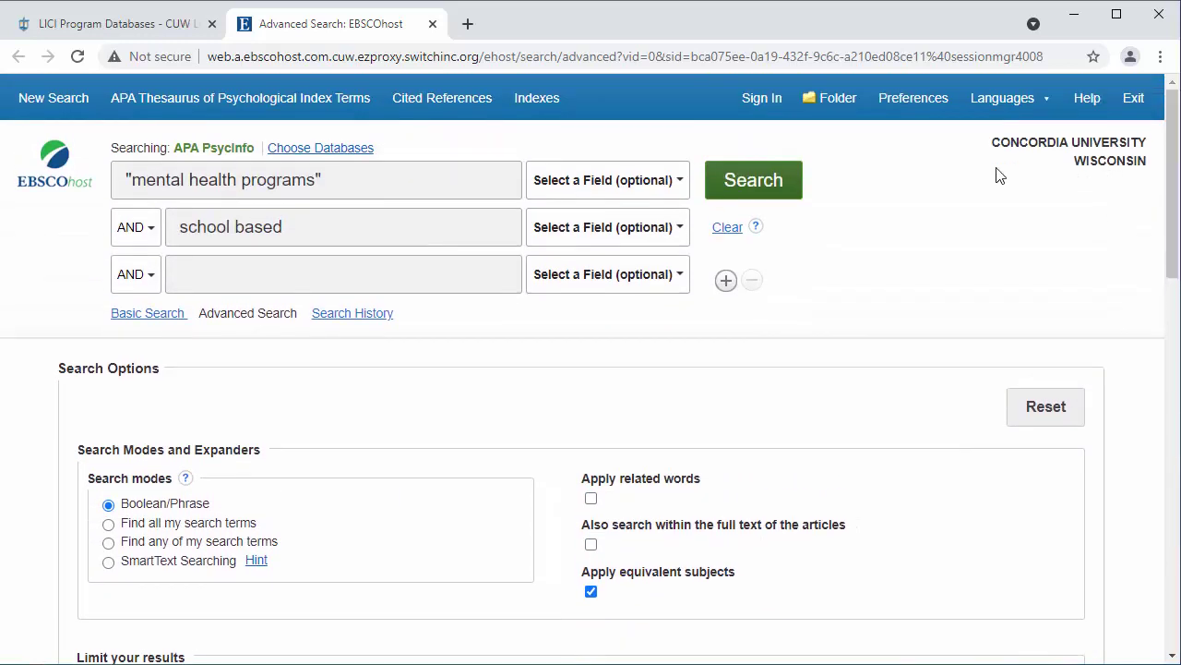
Run the limited search and highlight the count of 111 results
{"action": "left_click", "coordinate": [748, 183]}
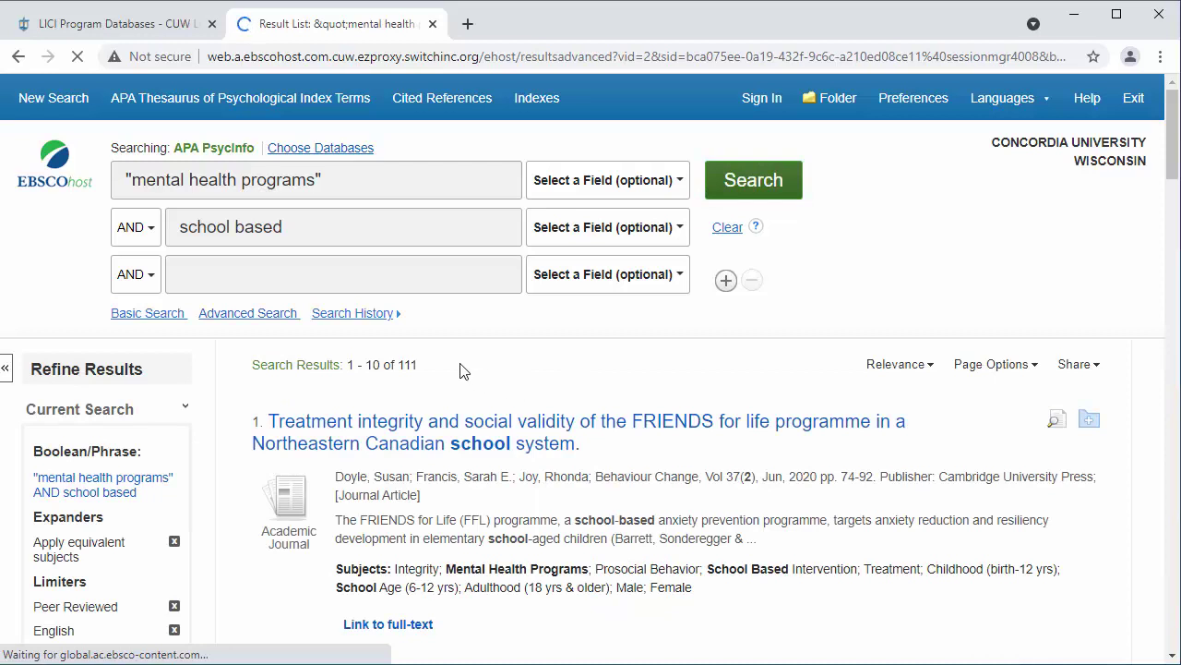
{"action": "left_click_drag", "start_coordinate": [418, 365], "coordinate": [251, 365]}
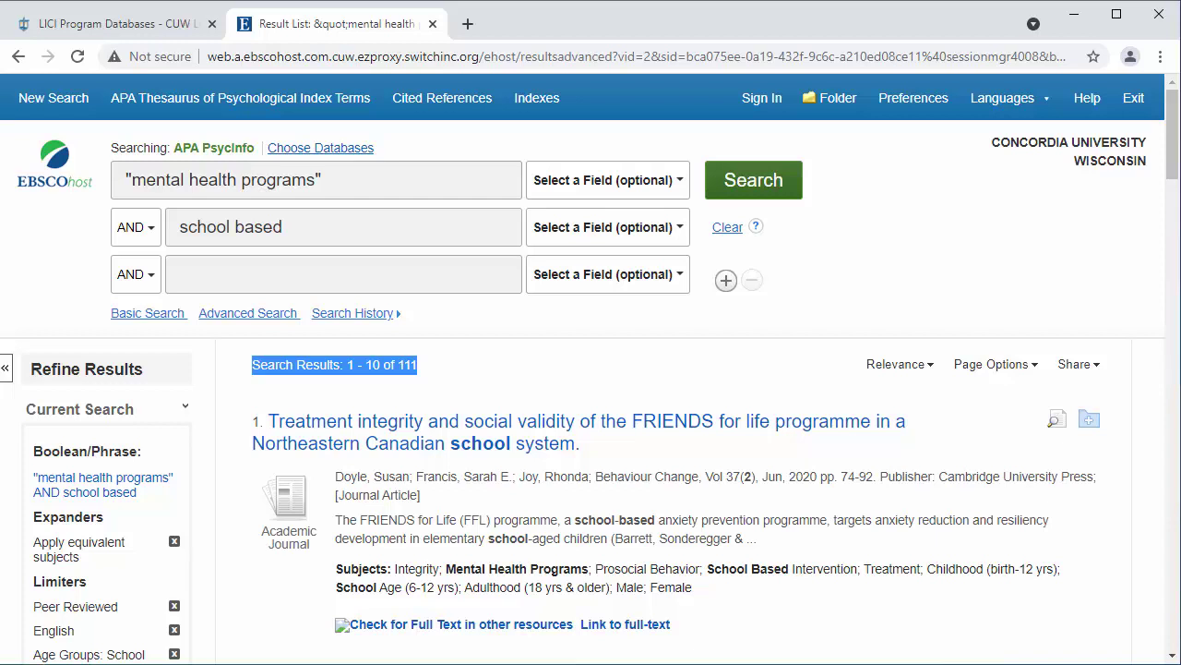
{"action": "left_click", "coordinate": [397, 277]}
{"action": "type", "text": "stre"}
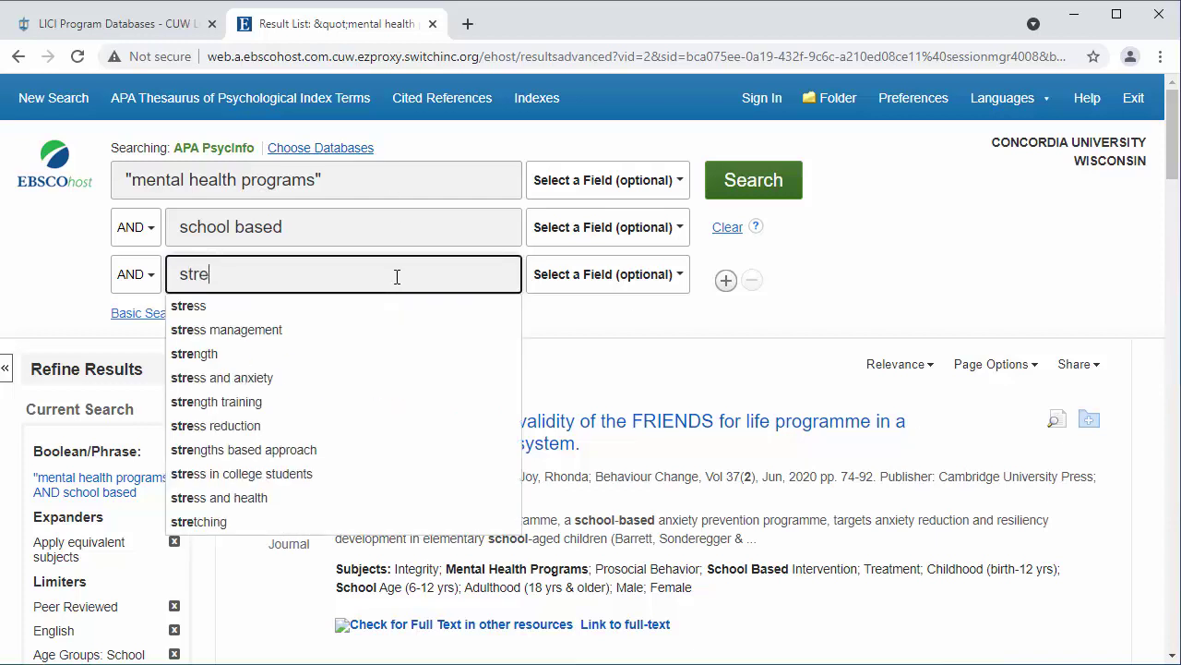
{"action": "type", "text": "ss OR an"}
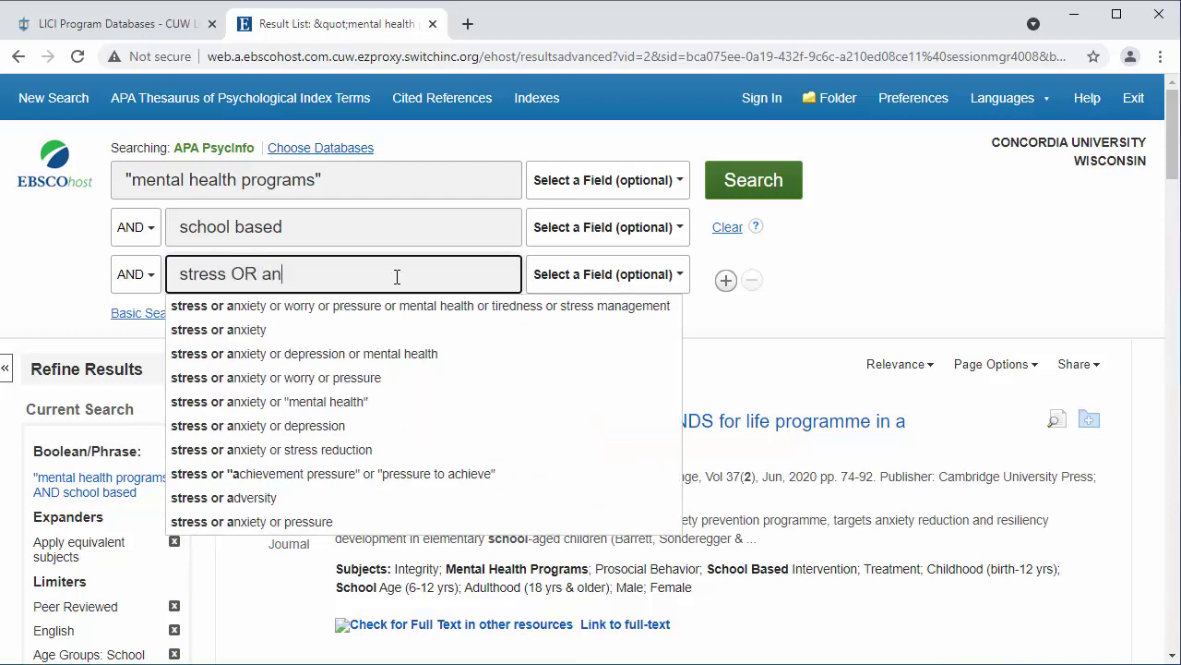
{"action": "type", "text": "xiety OR"}
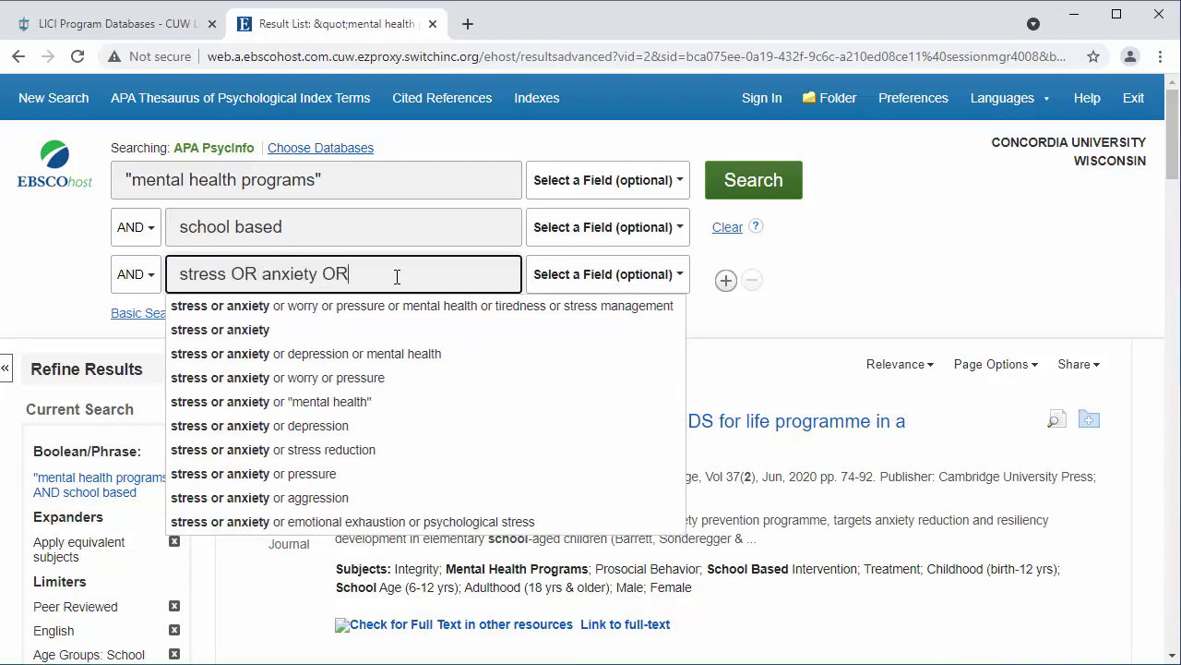
{"action": "type", "text": " trauma"}
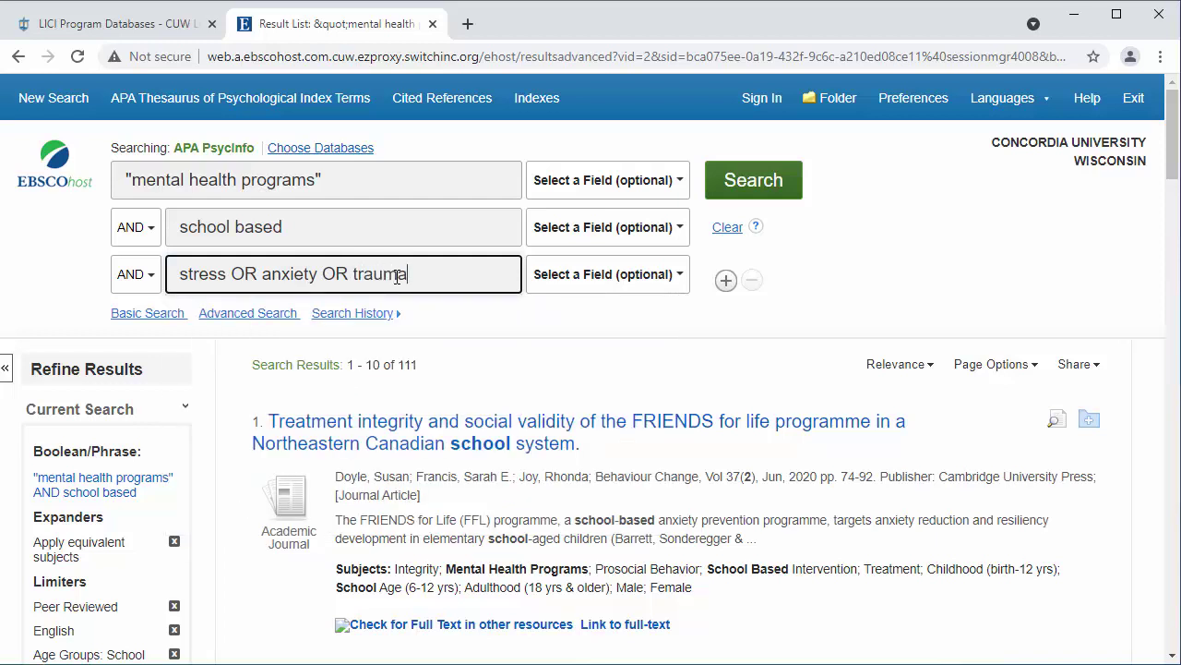
{"action": "left_click", "coordinate": [506, 337]}
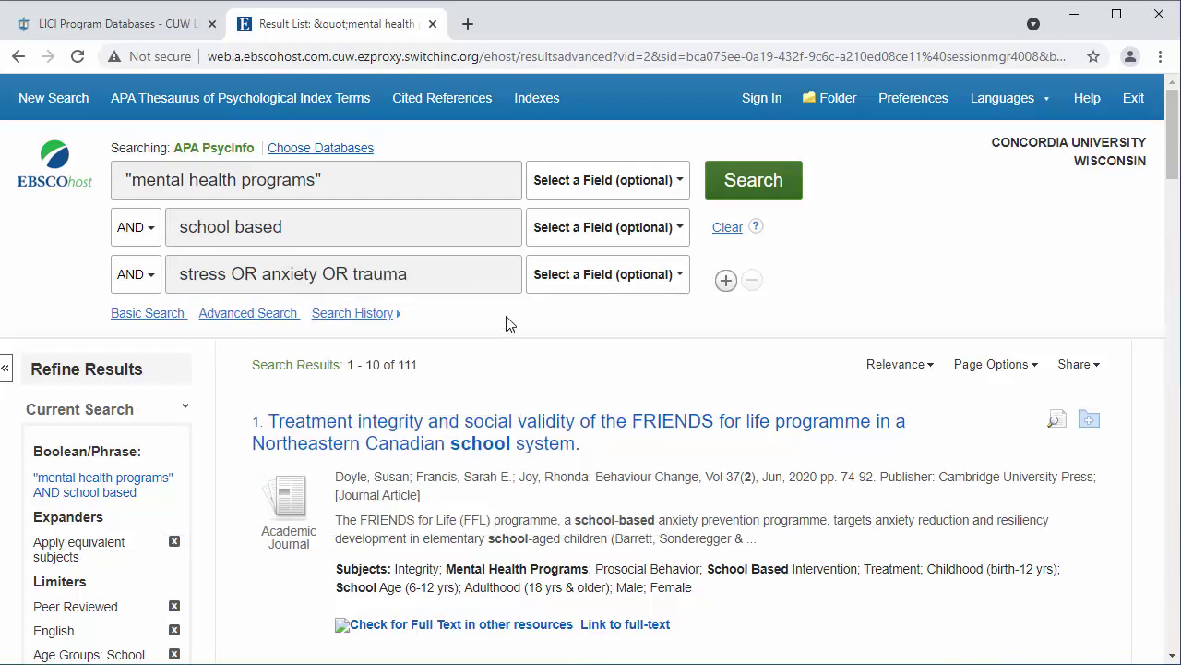
{"action": "left_click_drag", "start_coordinate": [455, 272], "coordinate": [171, 242]}
{"action": "key", "text": "BackSpace"}
{"action": "left_click", "coordinate": [680, 338]}
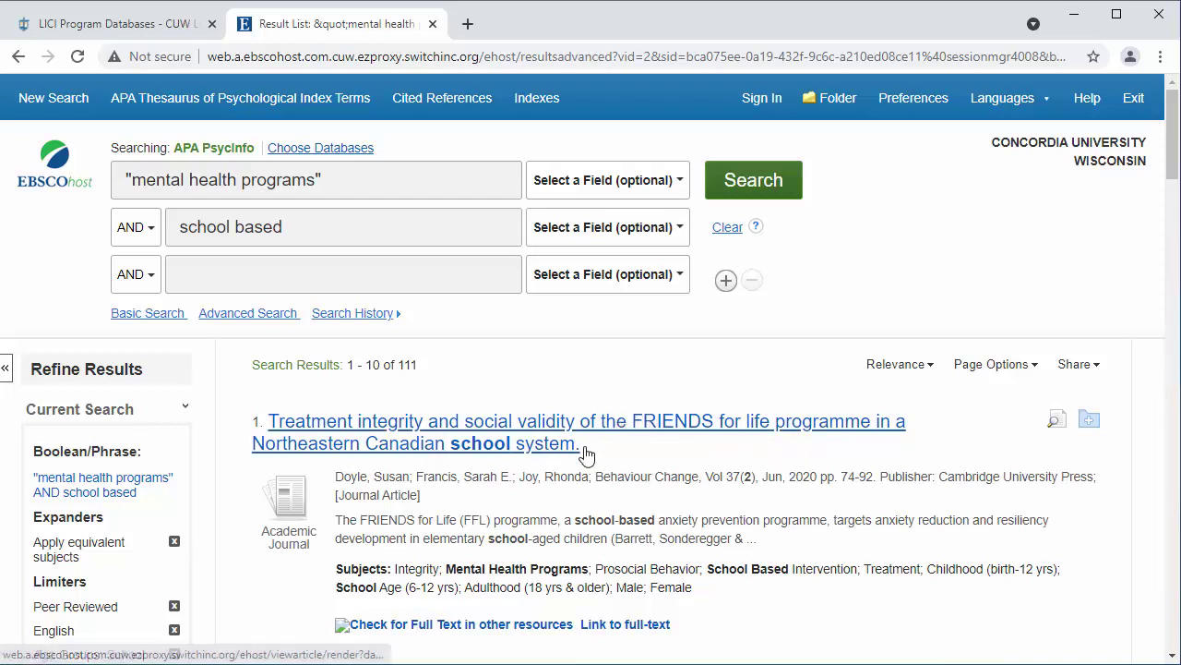
Open result 2's PDF Full Text and download it to Downloads as ContentServer
{"action": "scroll", "coordinate": [585, 455], "scroll_direction": "down", "scroll_amount": 3}
{"action": "scroll", "coordinate": [585, 455], "scroll_direction": "down", "scroll_amount": 2}
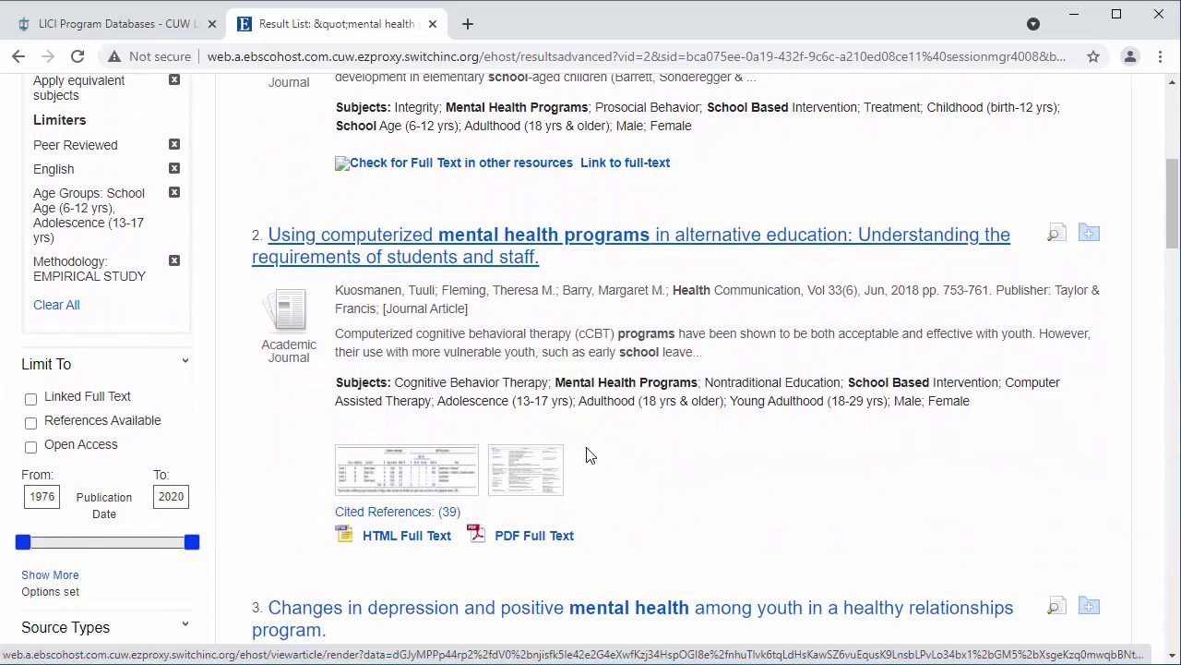
{"action": "left_click", "coordinate": [530, 537]}
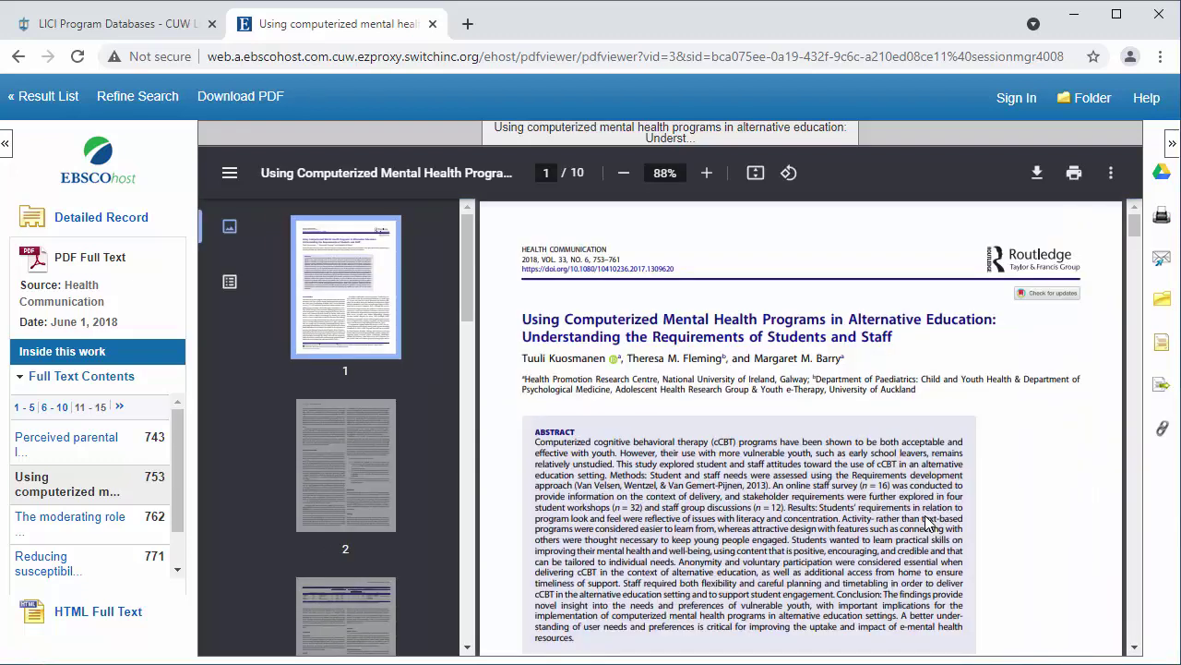
{"action": "left_click", "coordinate": [1037, 174]}
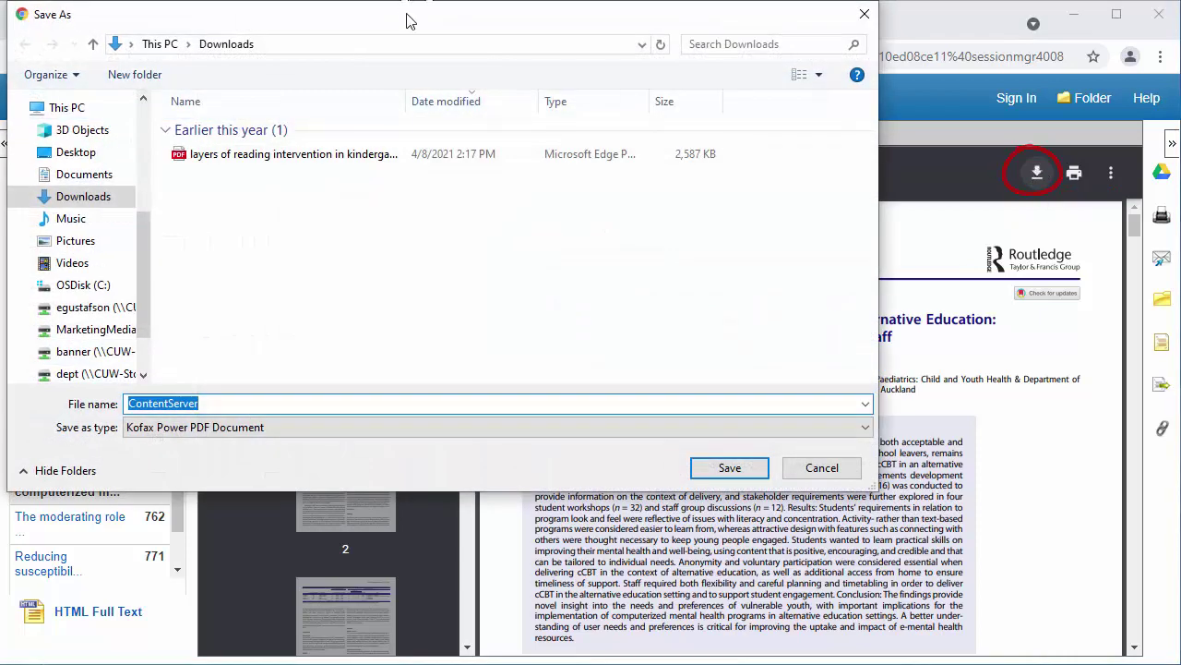
{"action": "left_click_drag", "start_coordinate": [411, 21], "coordinate": [637, 109]}
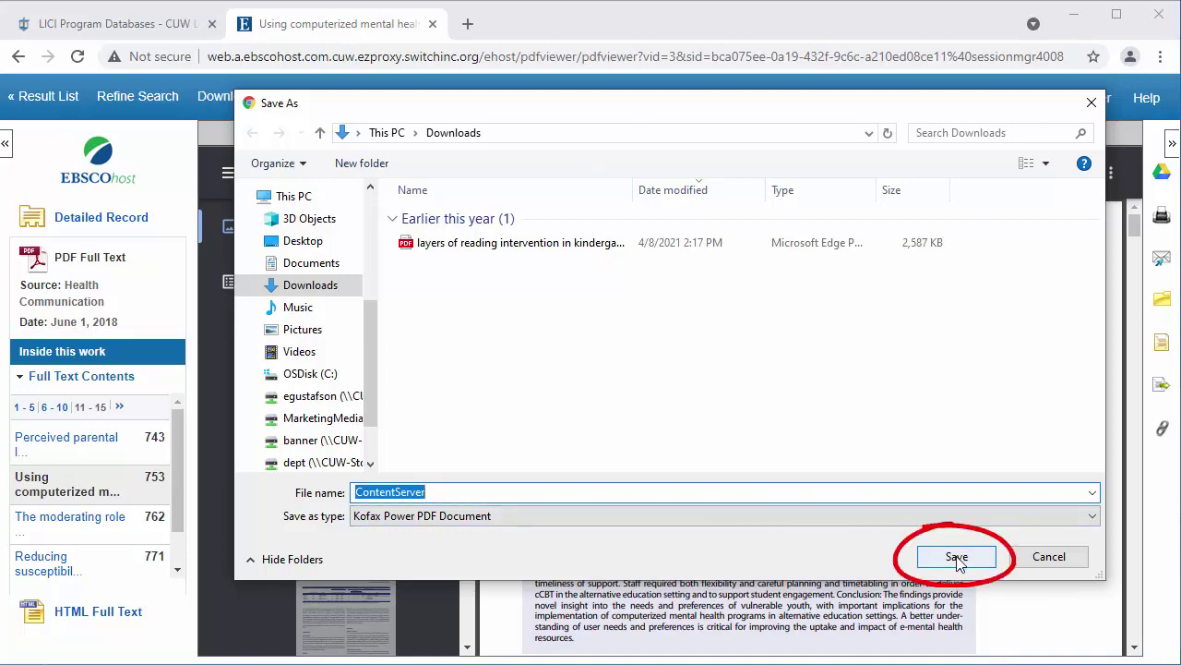
{"action": "left_click", "coordinate": [1092, 103]}
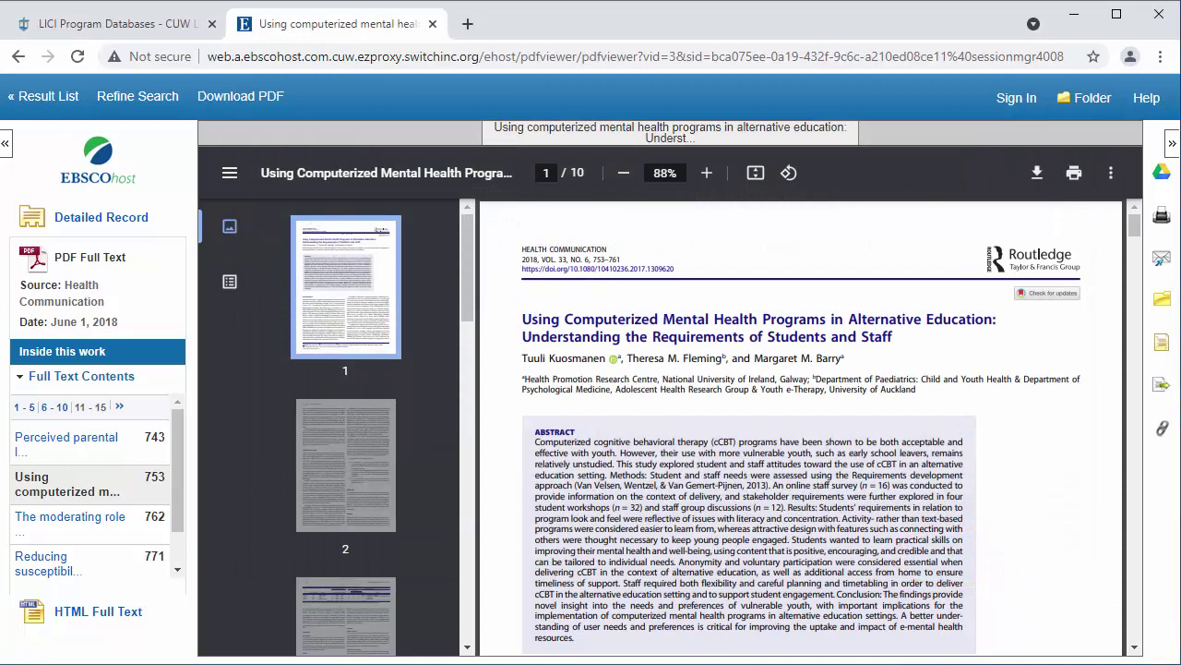
Send the article PDF to Google Drive, signing in with the library's Google account password
{"action": "left_click", "coordinate": [1162, 174]}
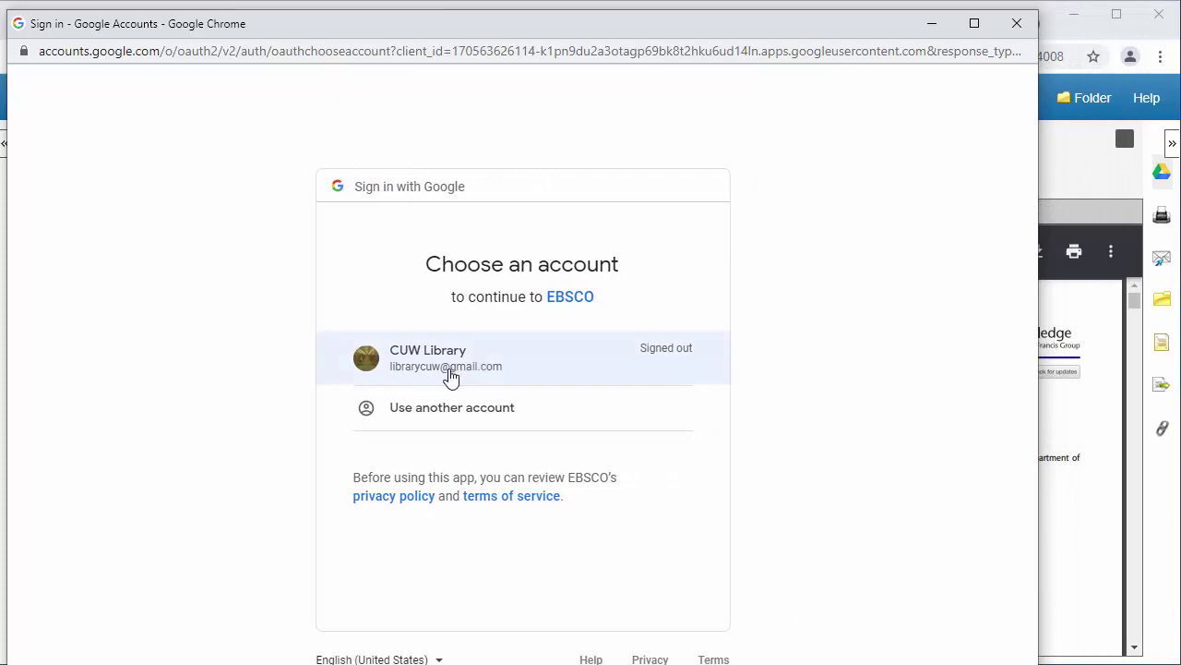
{"action": "left_click", "coordinate": [450, 366]}
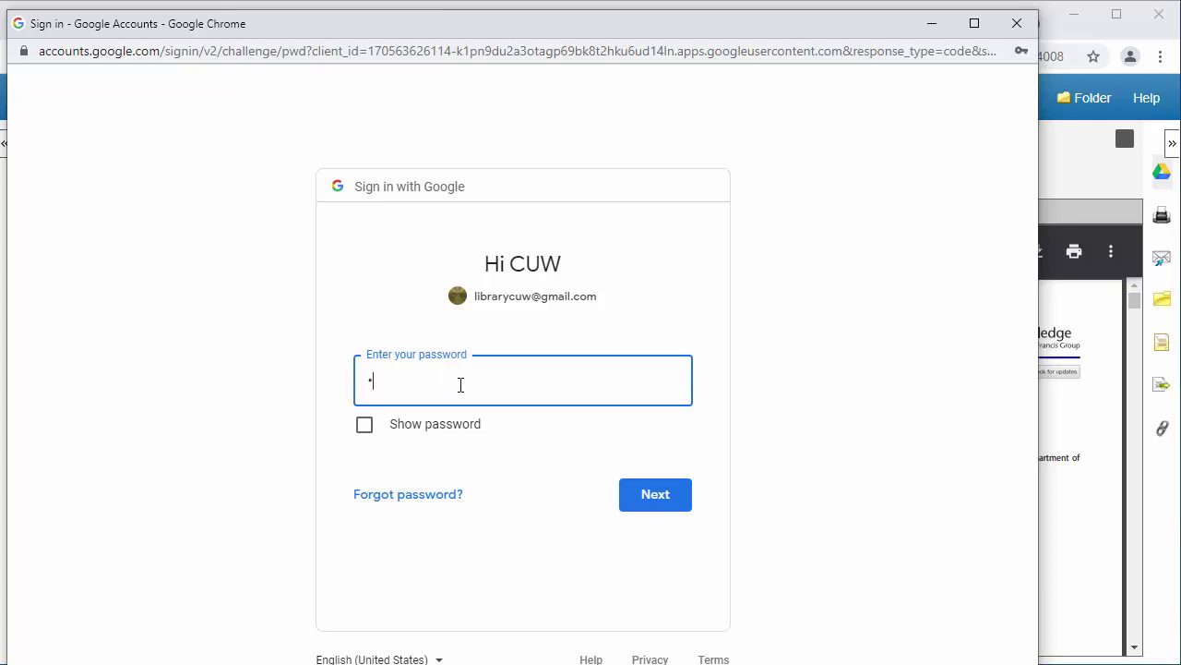
{"action": "type", "text": "*********"}
{"action": "key", "text": "Return"}
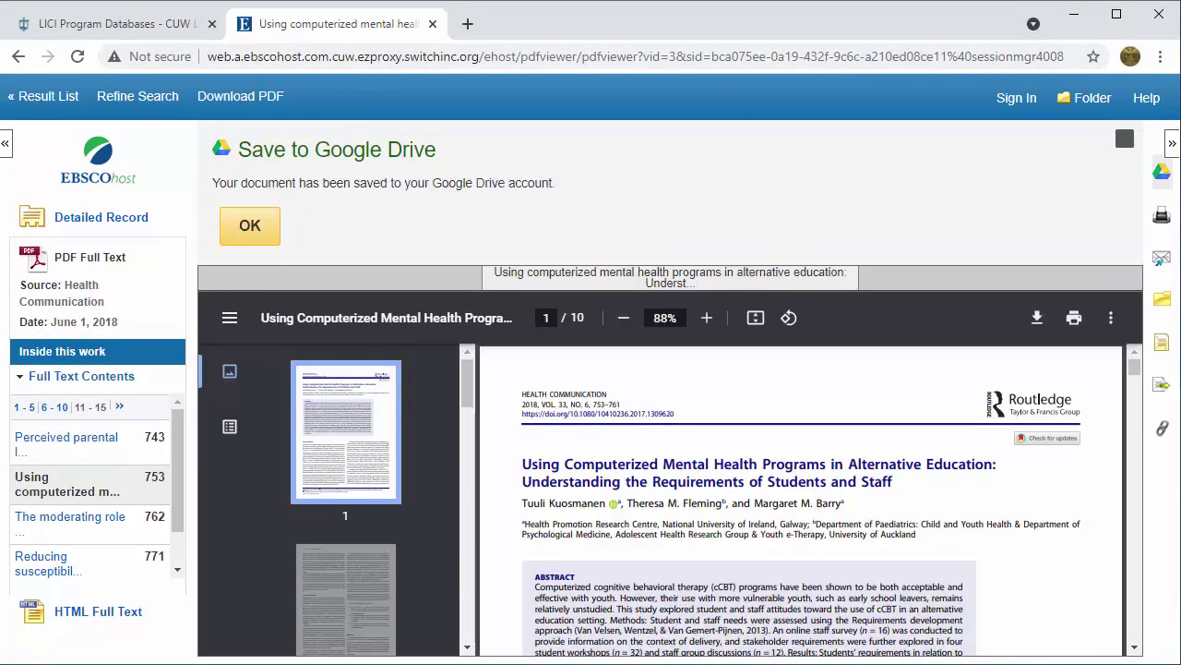
{"action": "left_click", "coordinate": [250, 227]}
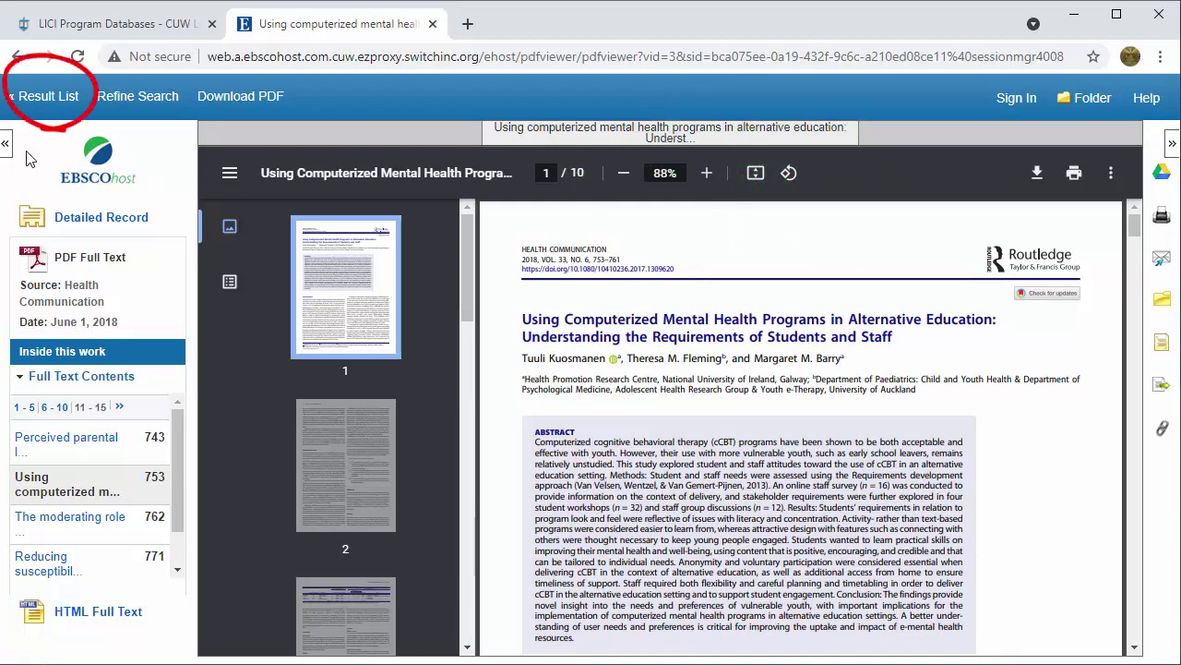
Return to the result list and follow result 1's Link to full-text, reaching ProQuest's empty search
{"action": "left_click", "coordinate": [41, 99]}
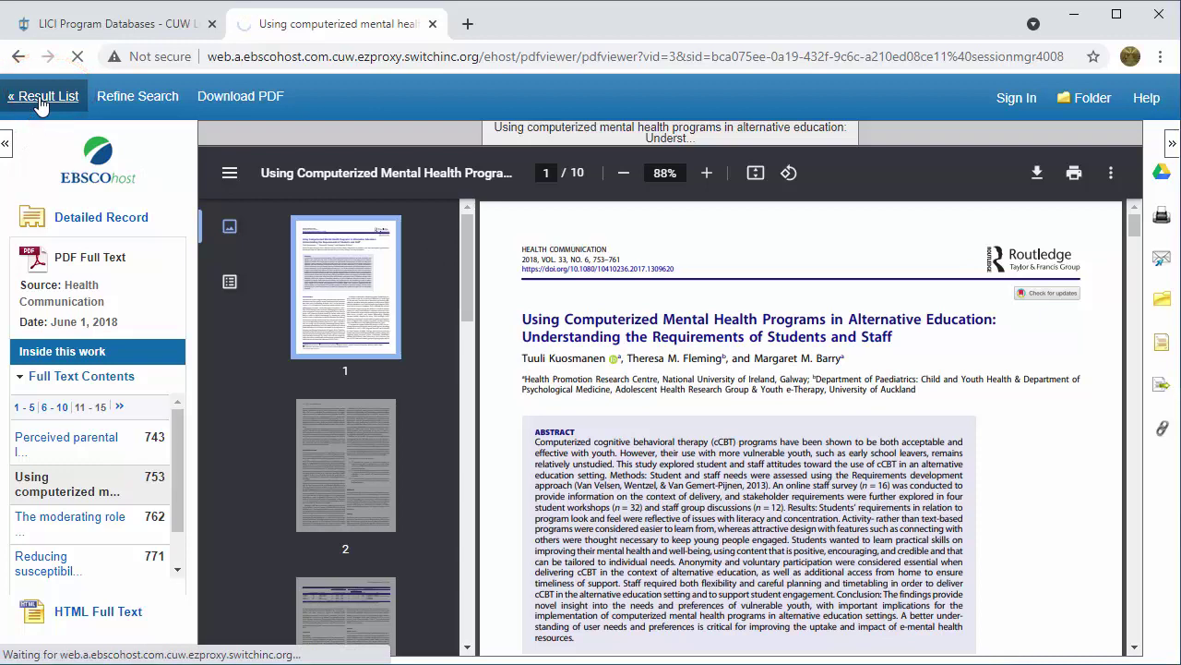
{"action": "scroll", "coordinate": [761, 491], "scroll_direction": "up", "scroll_amount": 2}
{"action": "scroll", "coordinate": [762, 492], "scroll_direction": "up", "scroll_amount": 3}
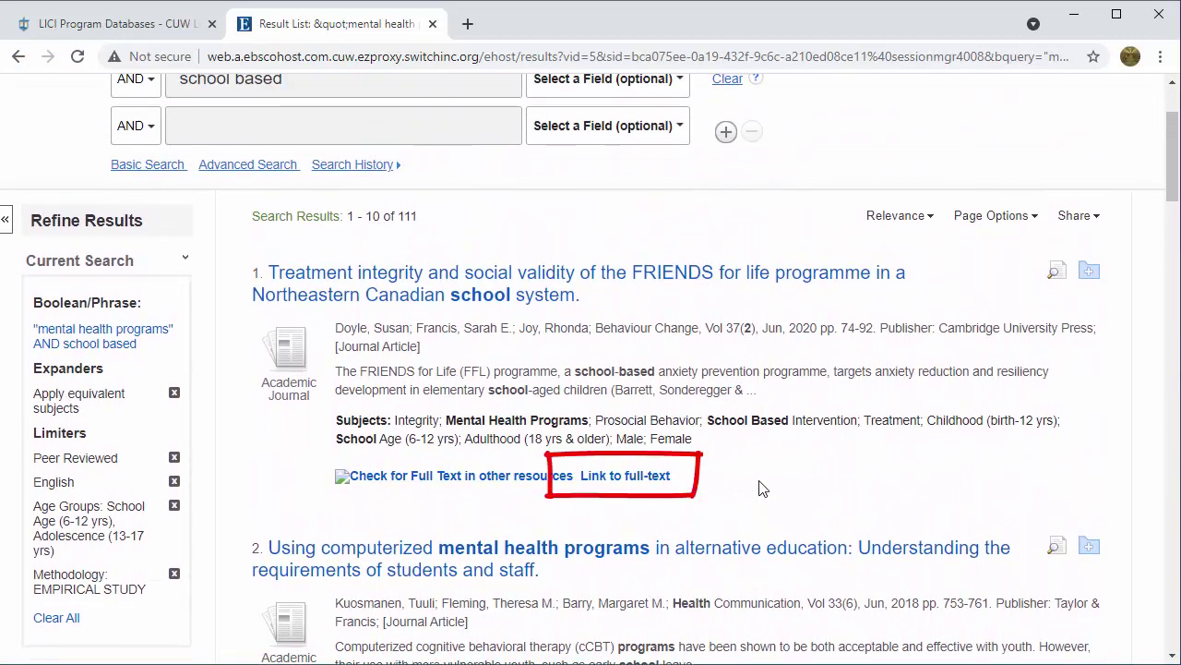
{"action": "left_click", "coordinate": [614, 478]}
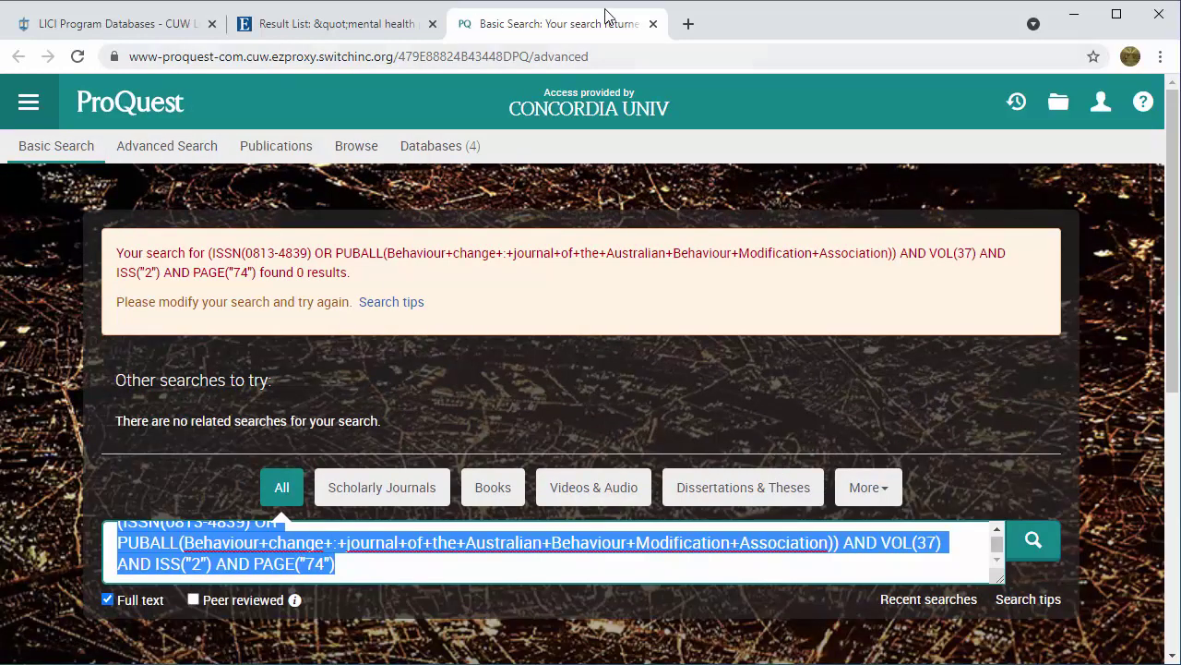
Close the ProQuest tab and open result 3's full-text record for the 'Changes in depression' article
{"action": "left_click", "coordinate": [652, 25]}
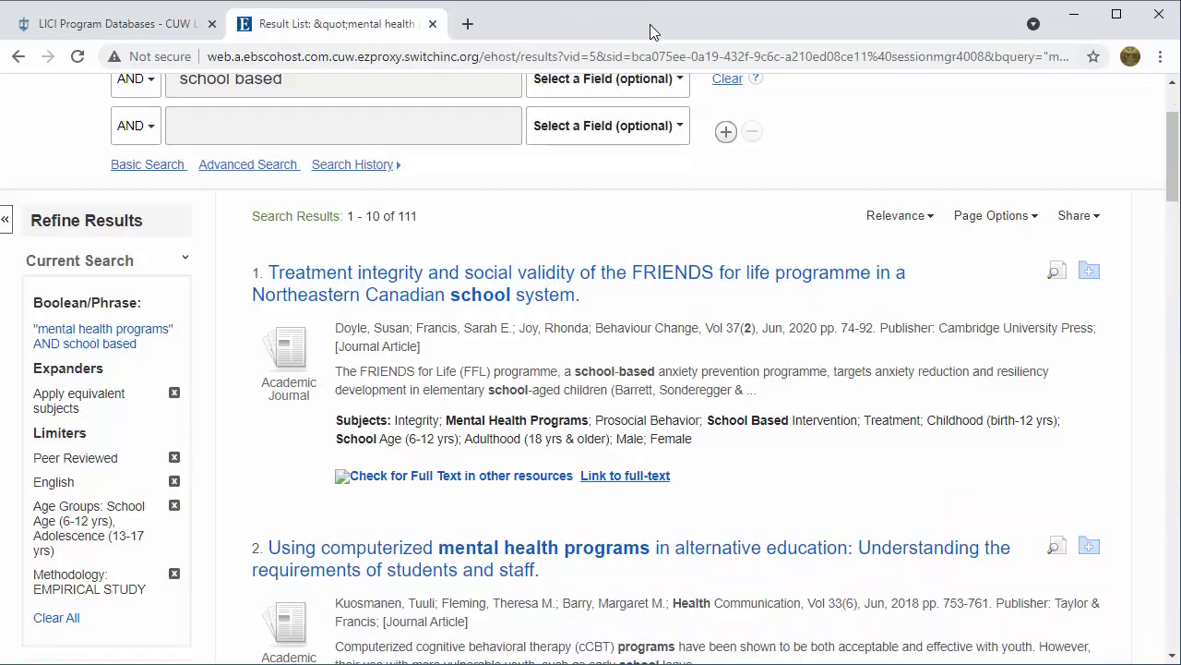
{"action": "scroll", "coordinate": [747, 506], "scroll_direction": "down", "scroll_amount": 2}
{"action": "scroll", "coordinate": [748, 506], "scroll_direction": "down", "scroll_amount": 5}
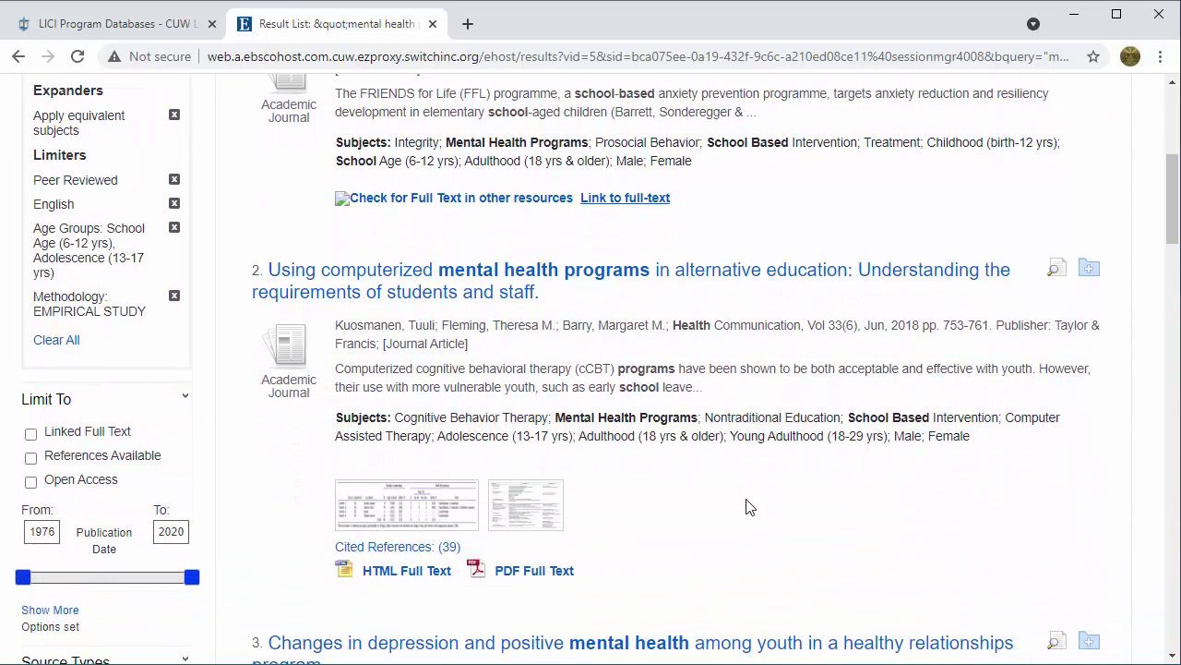
{"action": "left_click", "coordinate": [660, 498]}
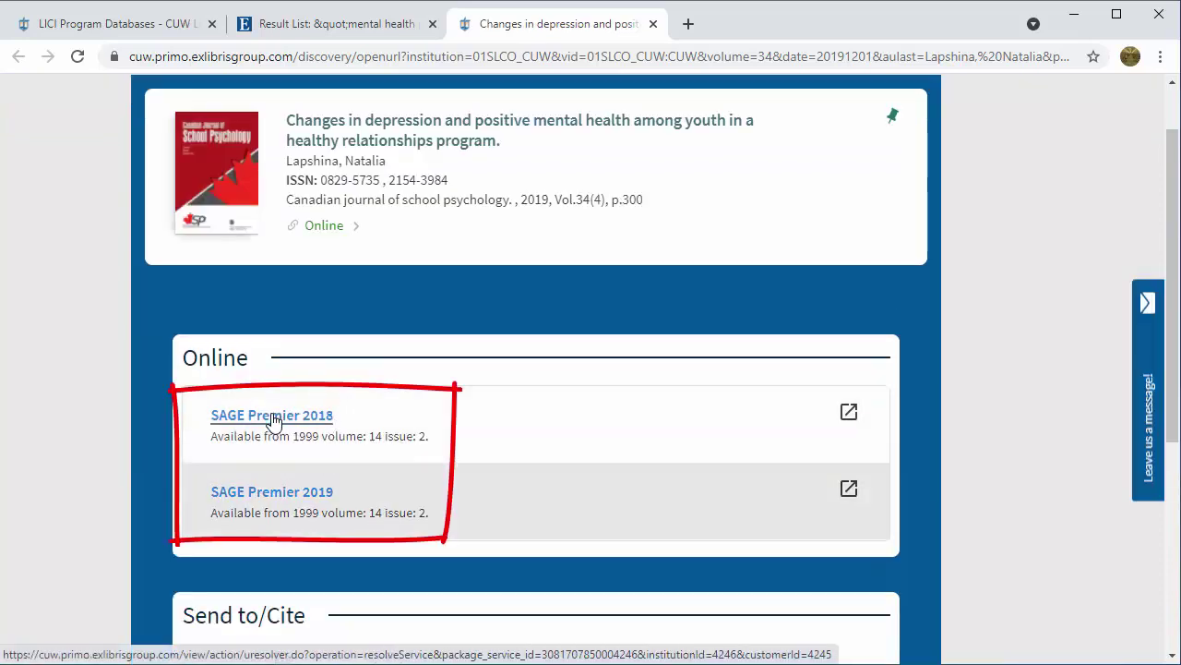
Download the 'Changes in Depression' PDF via SAGE Premier 2018, then close both SAGE tabs
{"action": "left_click", "coordinate": [274, 421]}
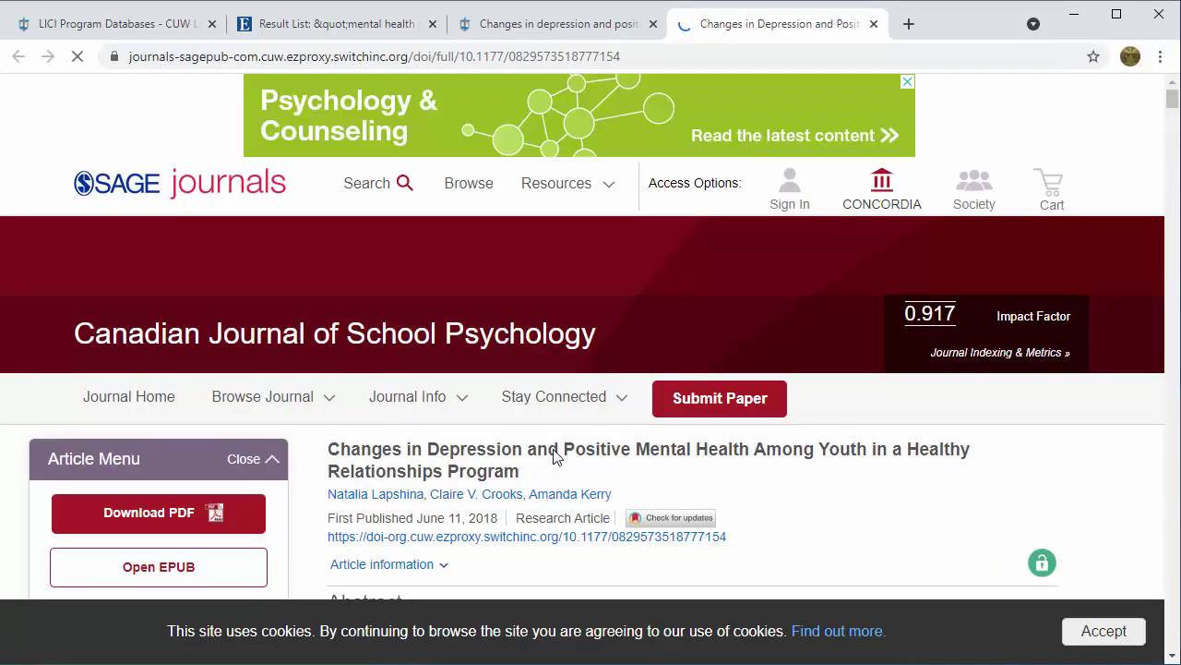
{"action": "scroll", "coordinate": [554, 454], "scroll_direction": "down", "scroll_amount": 2}
{"action": "left_click", "coordinate": [171, 331]}
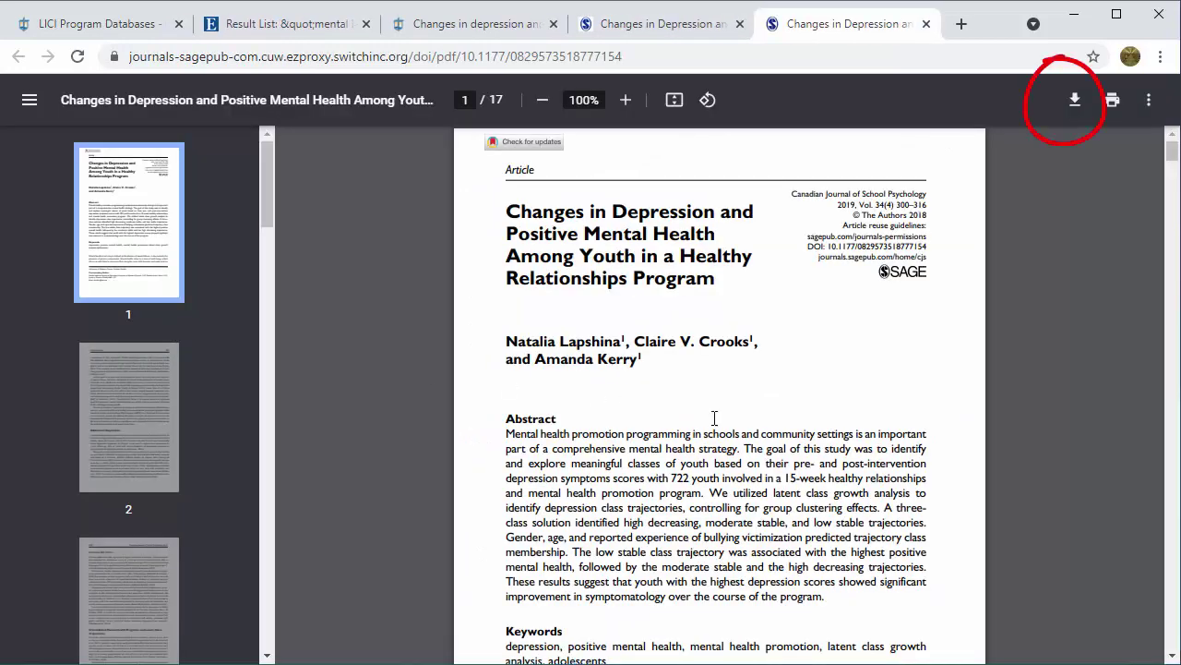
{"action": "left_click", "coordinate": [1075, 104]}
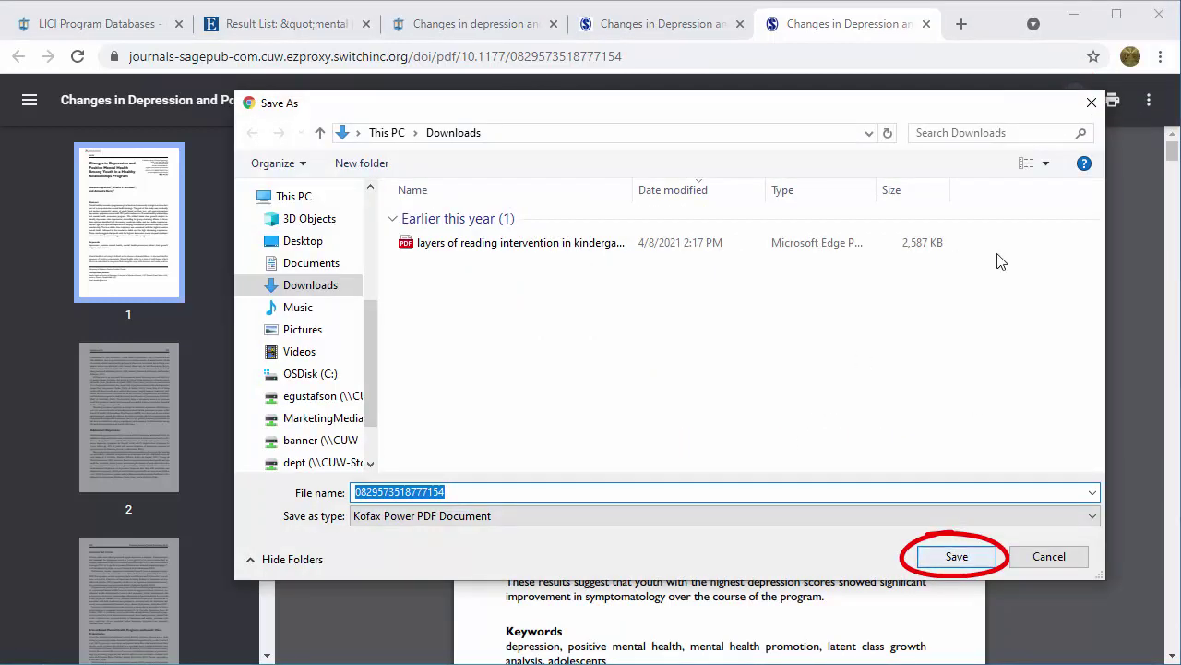
{"action": "left_click", "coordinate": [1092, 103]}
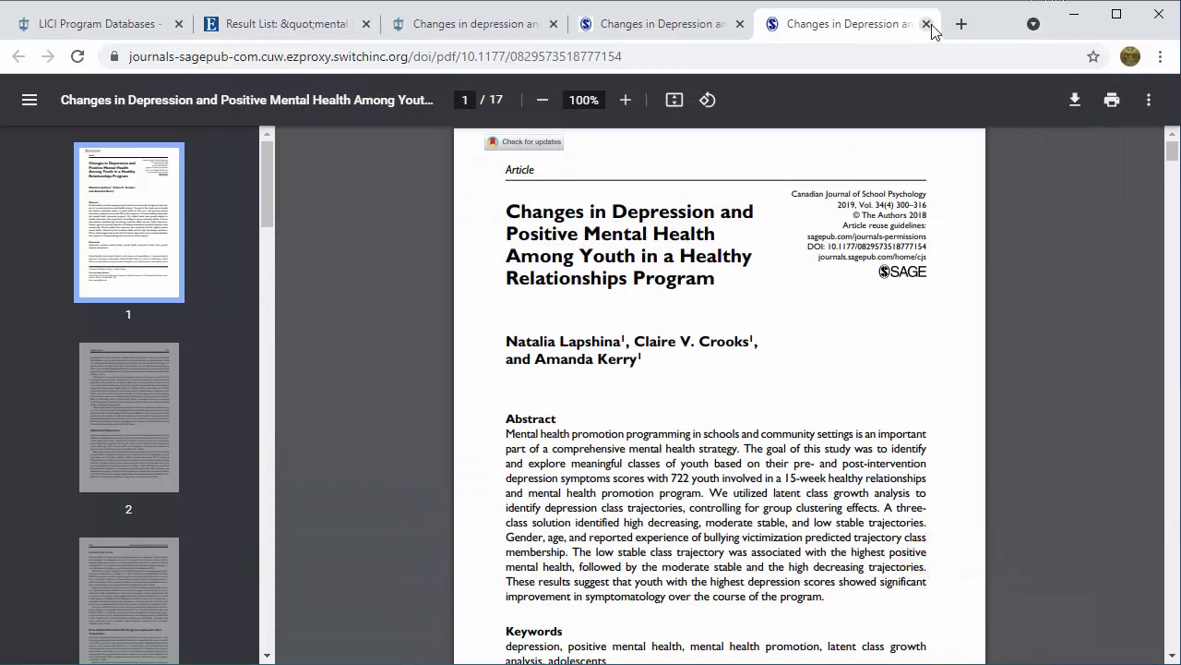
{"action": "left_click", "coordinate": [927, 24]}
{"action": "left_click", "coordinate": [872, 23]}
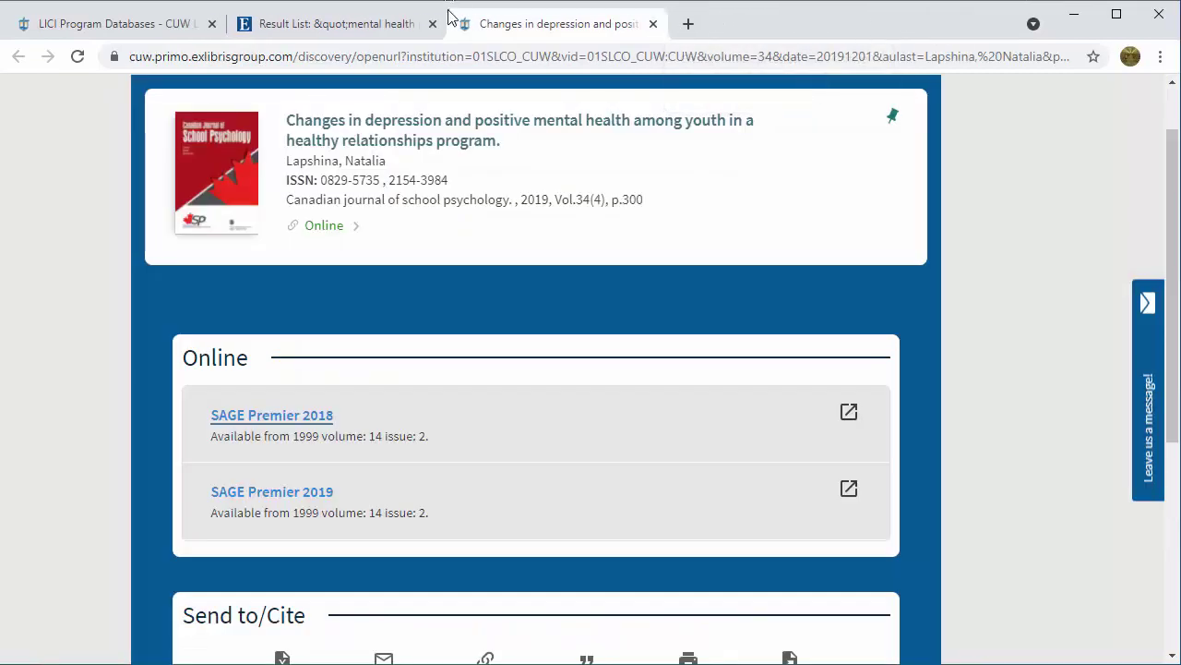
Check result 5's Primo full-text record (sign-in-to-request only), then close it and return to results
{"action": "left_click", "coordinate": [655, 26]}
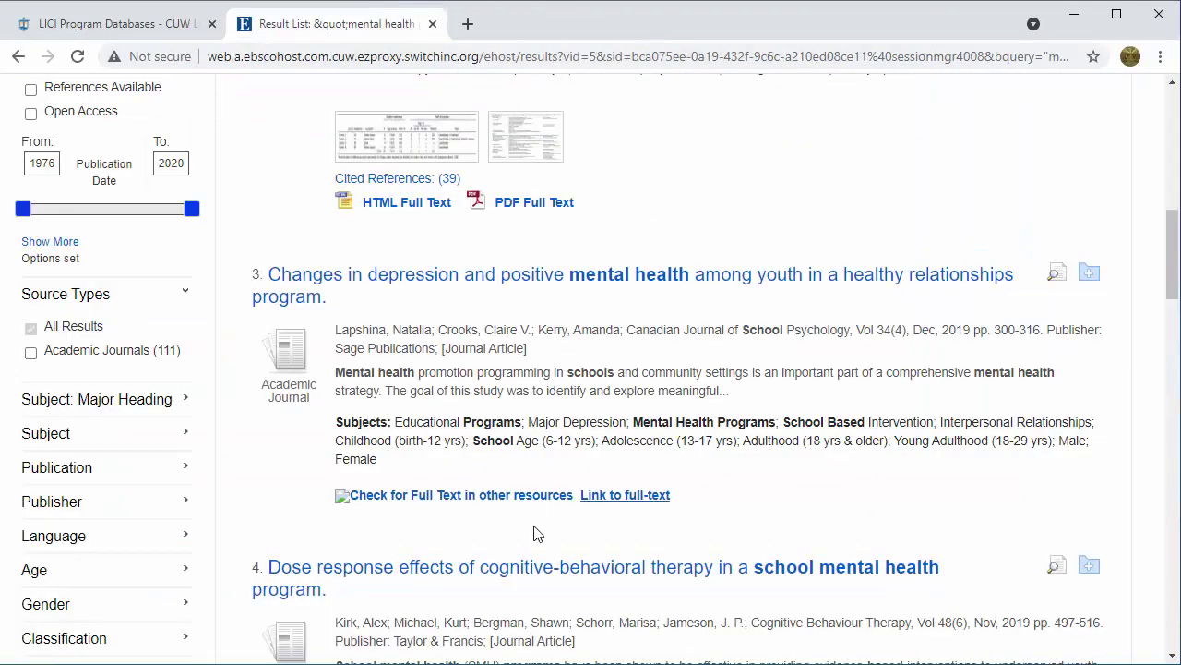
{"action": "scroll", "coordinate": [544, 507], "scroll_direction": "down", "scroll_amount": 7}
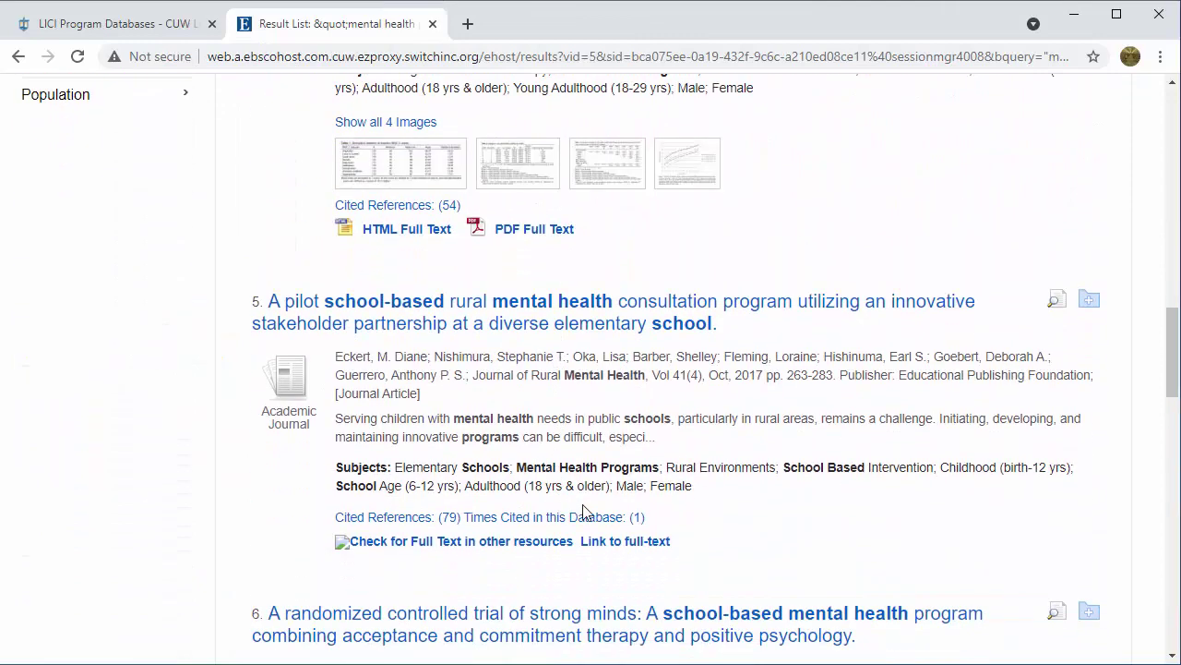
{"action": "left_click", "coordinate": [598, 543]}
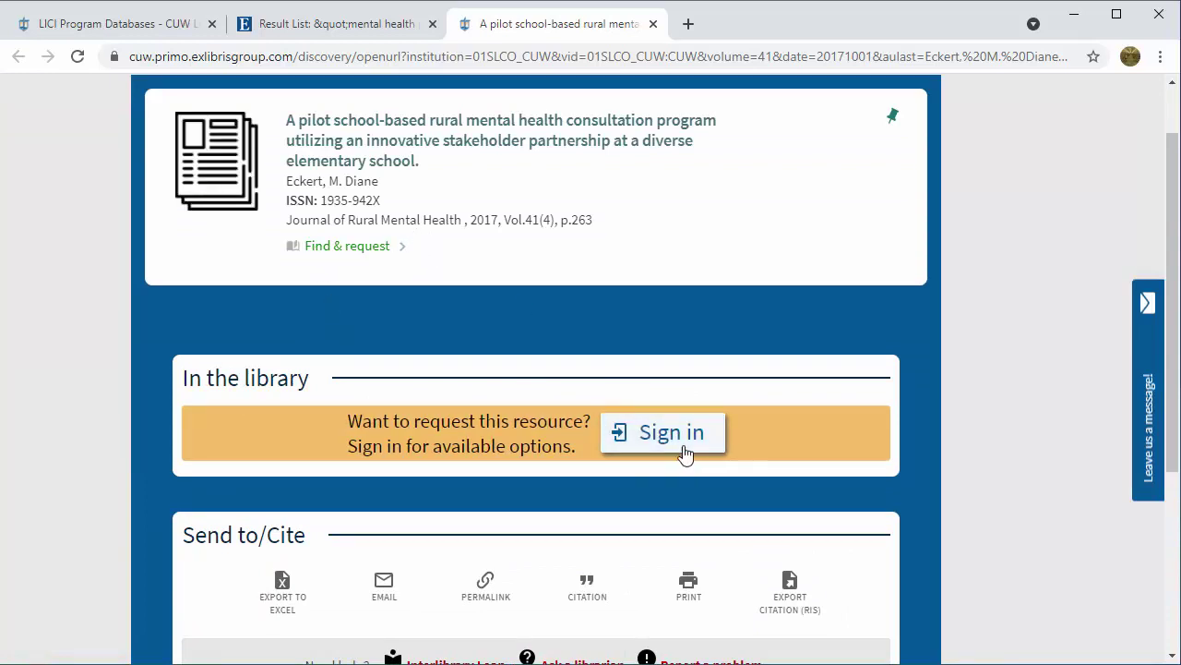
{"action": "left_click", "coordinate": [653, 24]}
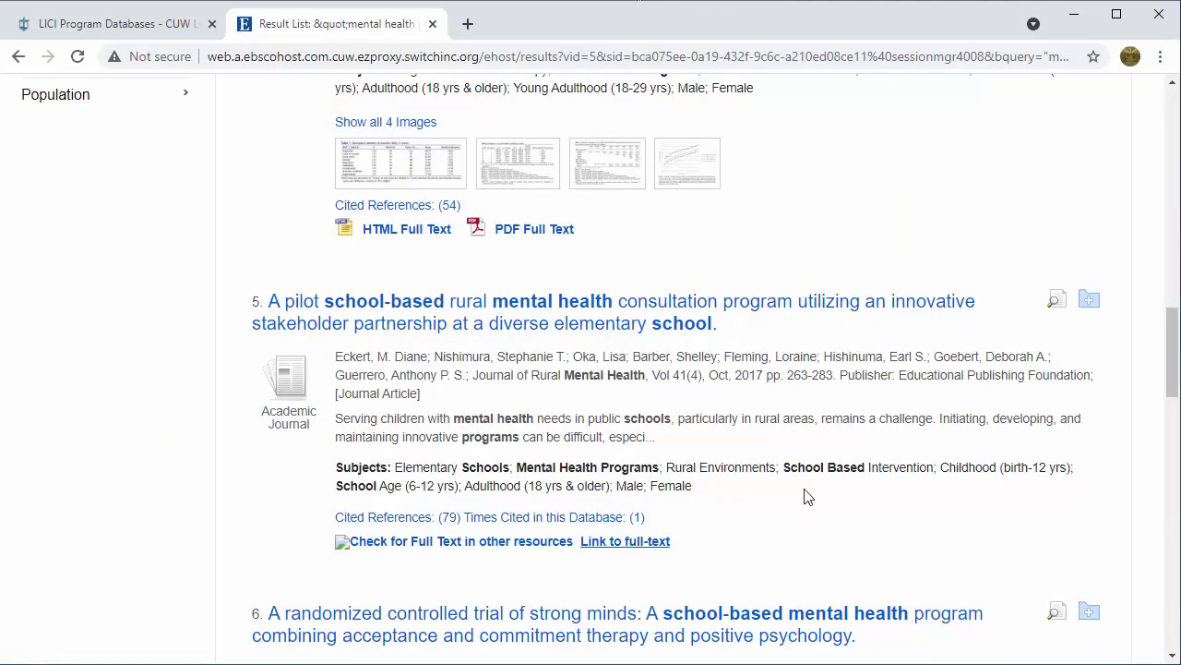